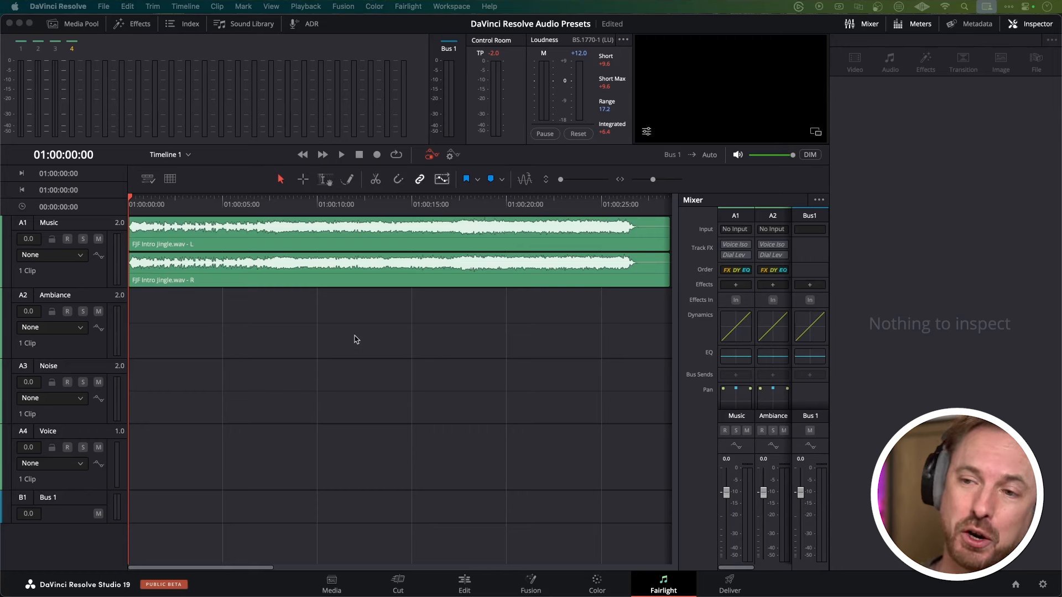
Play the intro jingle on the Music track from its start and again from near its end.
click(217, 319)
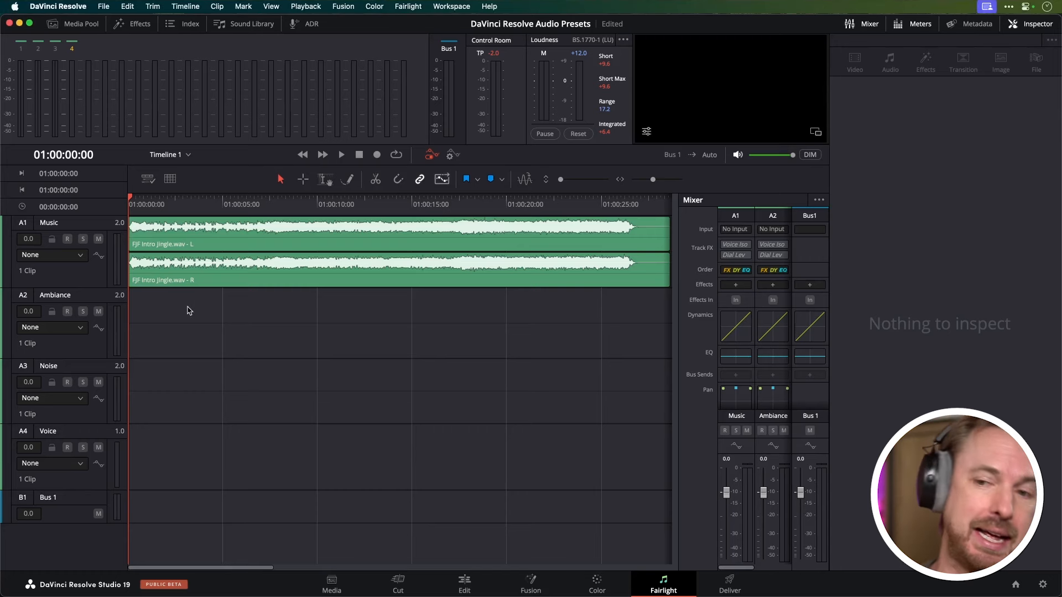
key(space)
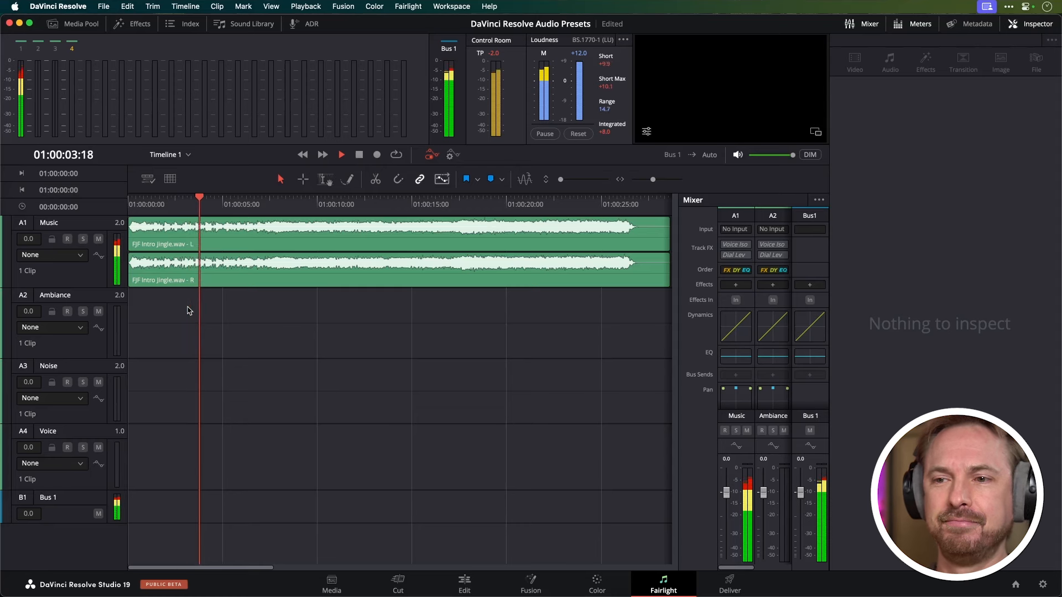
key(space)
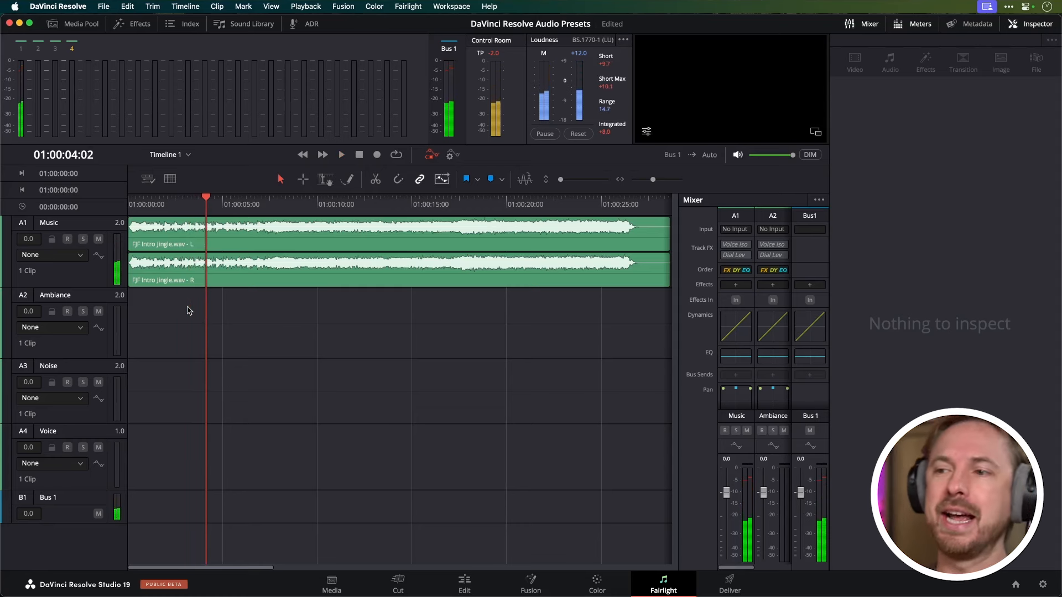
drag(398, 207, 536, 208)
key(space)
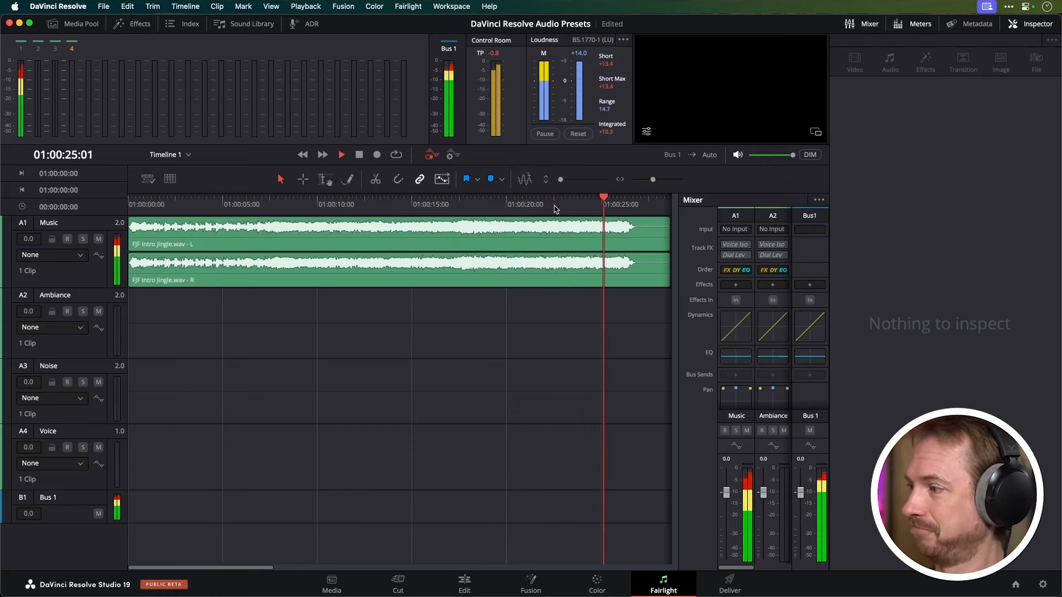
key(space)
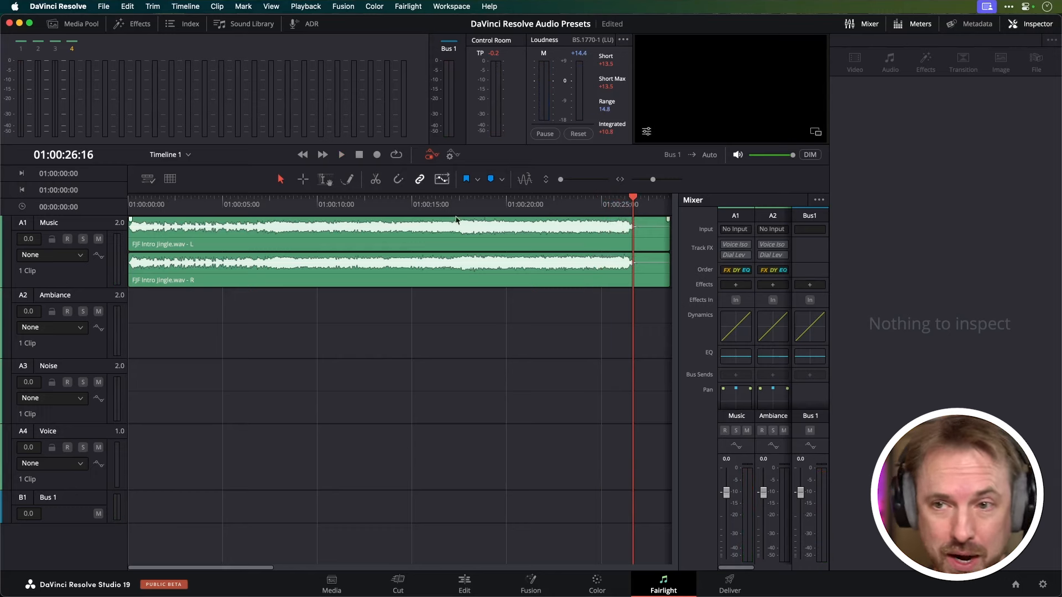
Return the playhead to the timeline start and enable Music Remixer on the Music track.
click(132, 205)
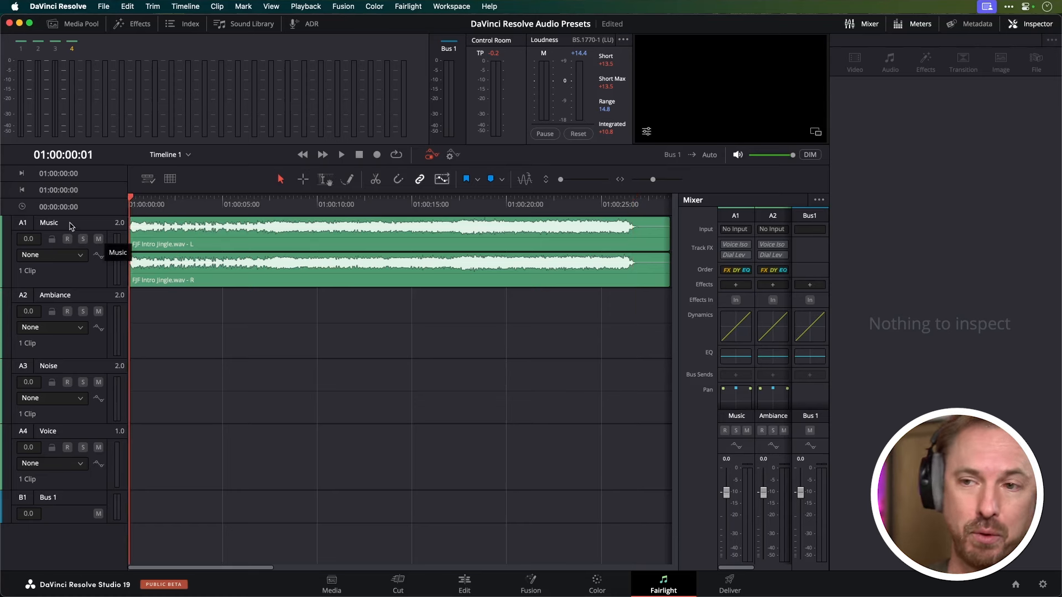
click(6, 235)
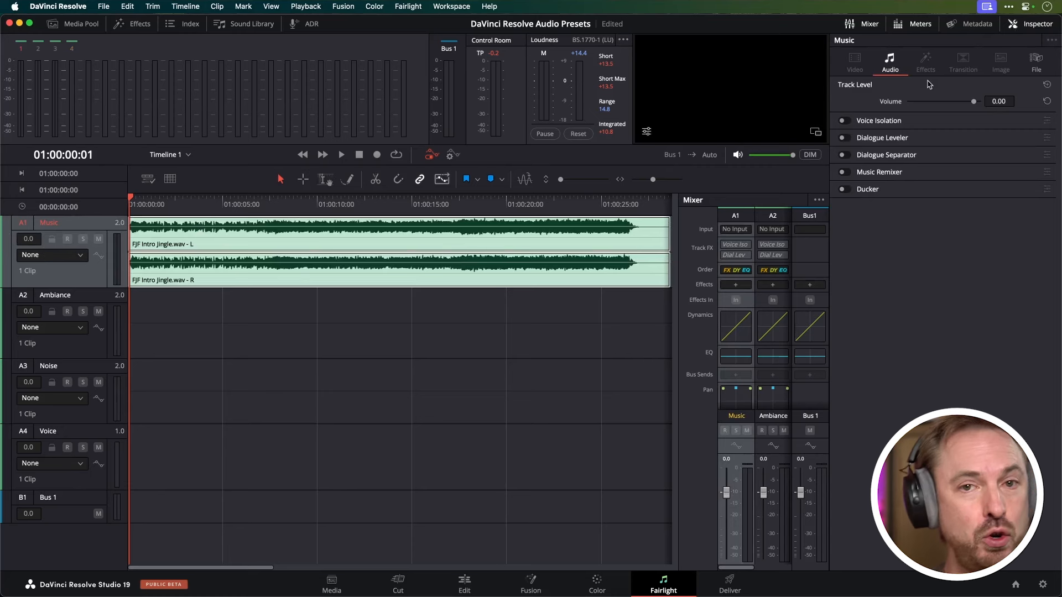
click(843, 172)
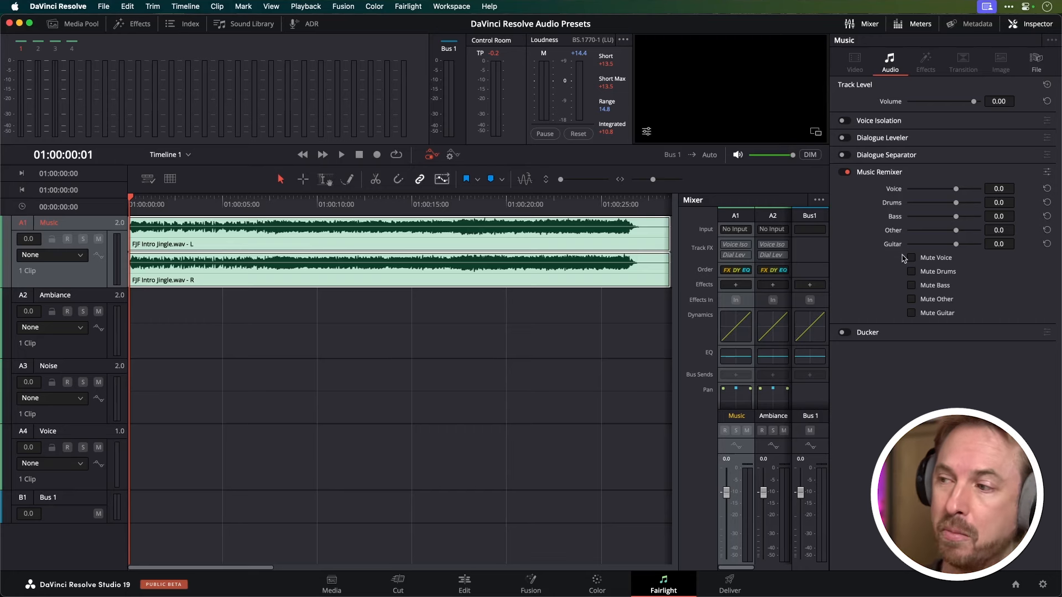
Play the jingle while toggling Music Remixer's mutes for drums, bass, other, guitar and voice.
key(space)
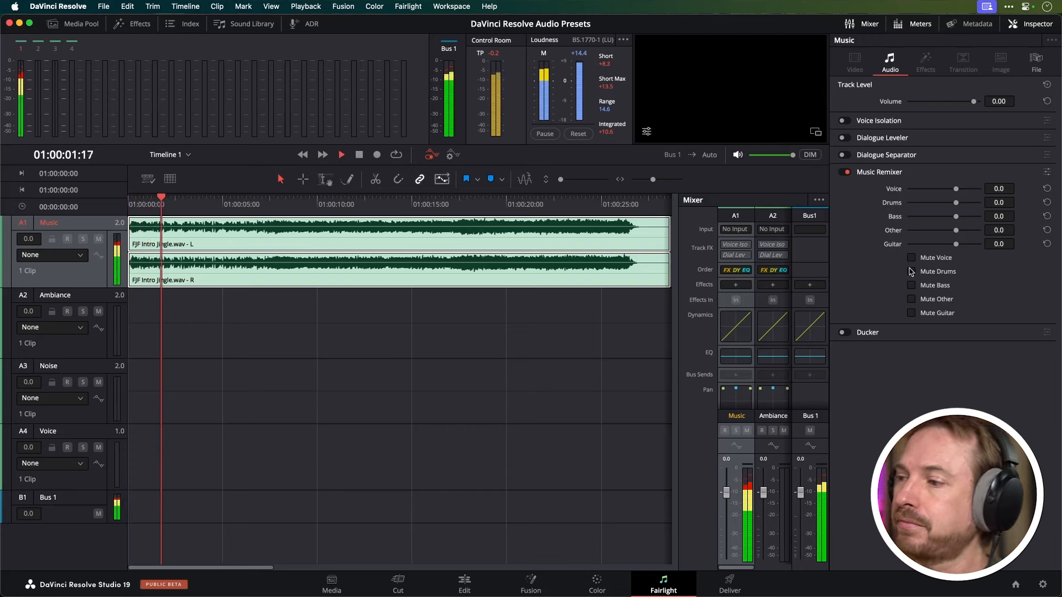
click(911, 272)
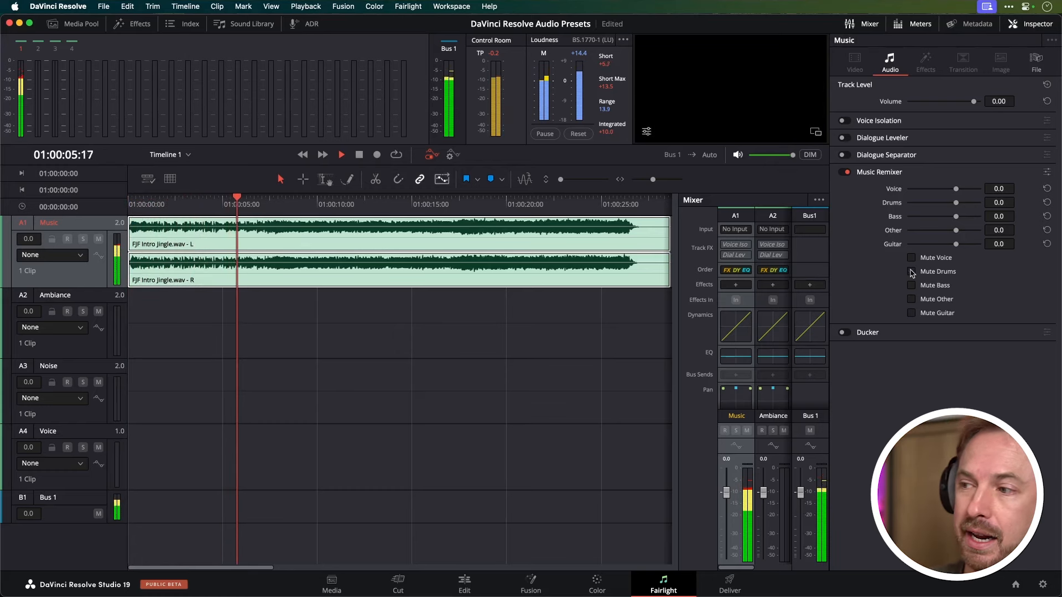
click(912, 272)
click(911, 285)
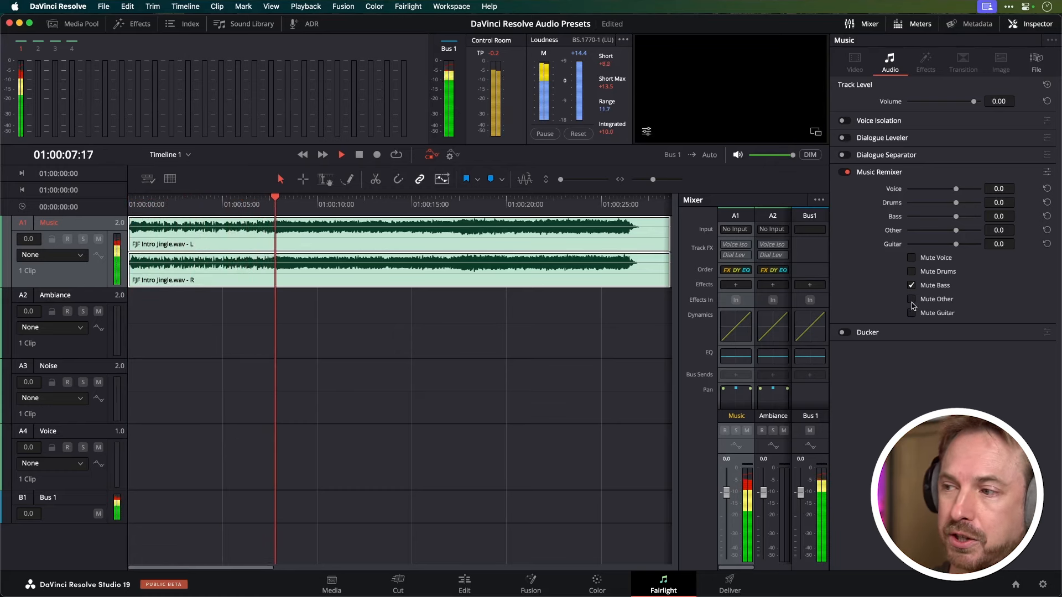
click(911, 299)
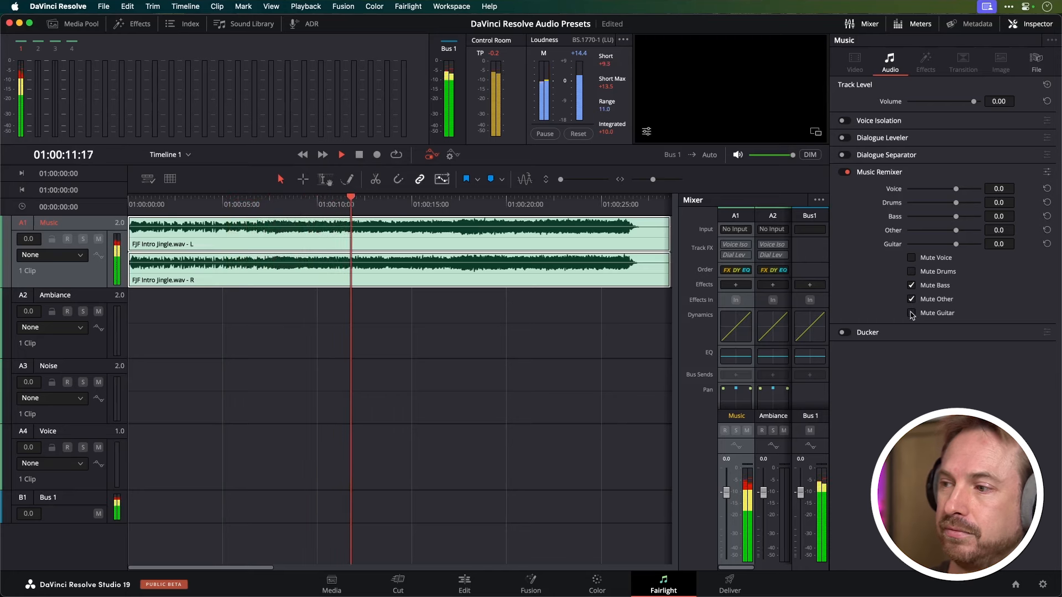
click(912, 313)
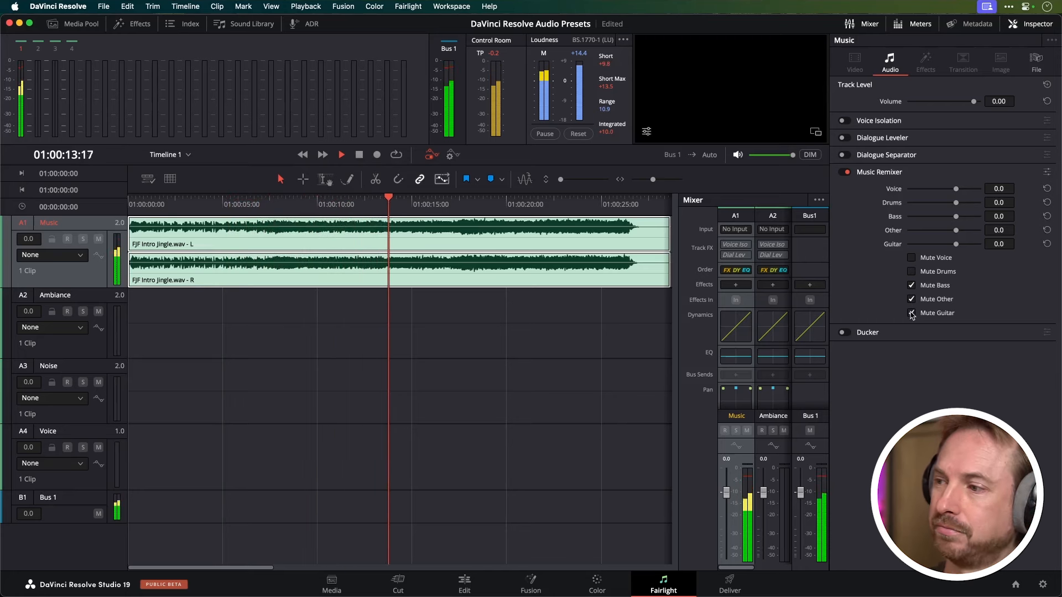
click(911, 313)
click(911, 299)
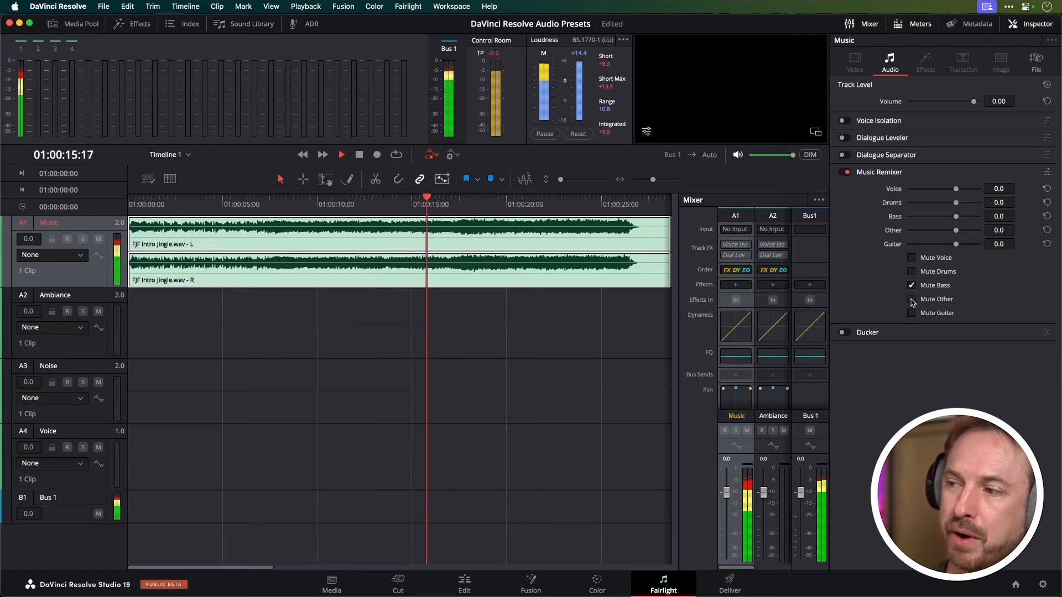
click(911, 286)
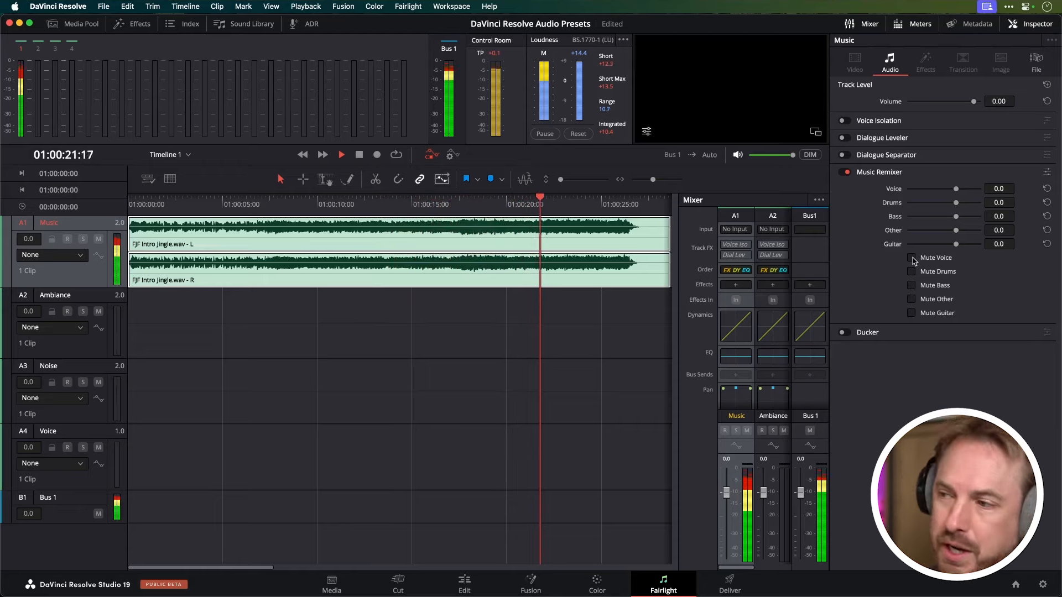
click(912, 258)
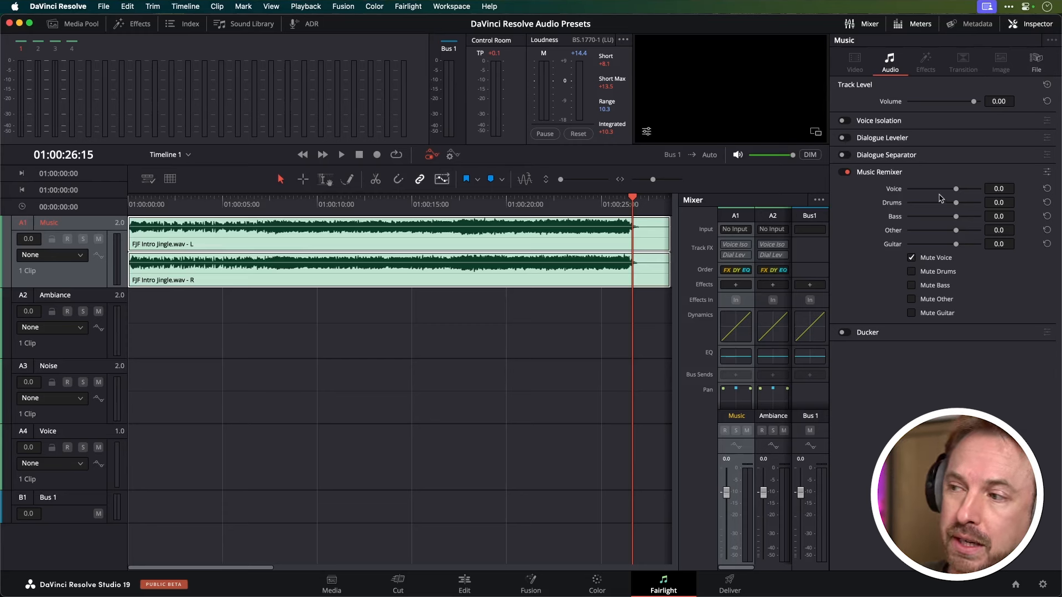
Replay the jingle from about 01:00:20:21 and raise the Music track's Music Remixer Voice level to 2.9.
click(556, 220)
click(524, 198)
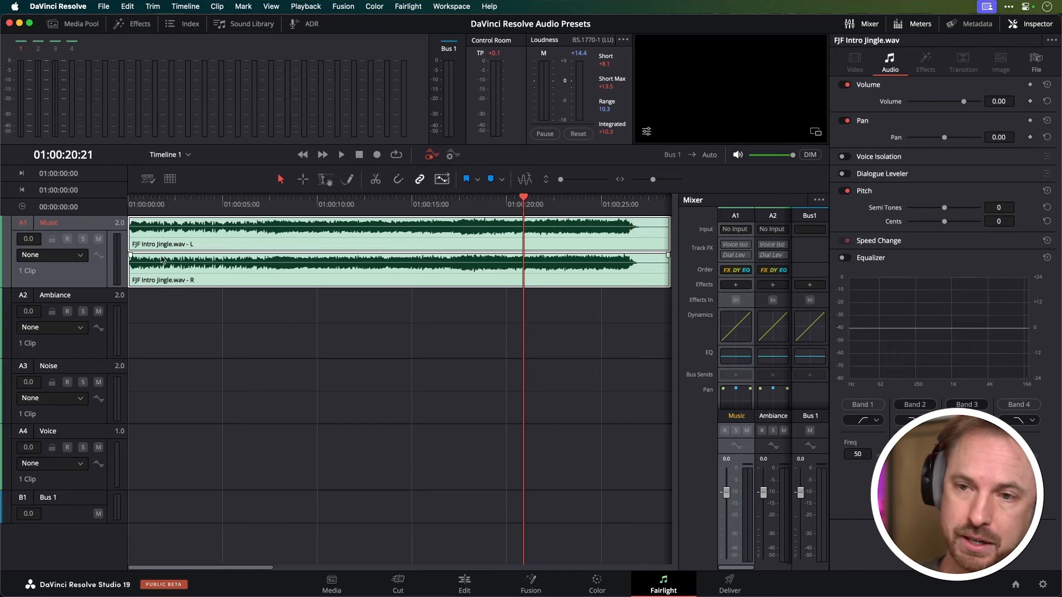
click(9, 240)
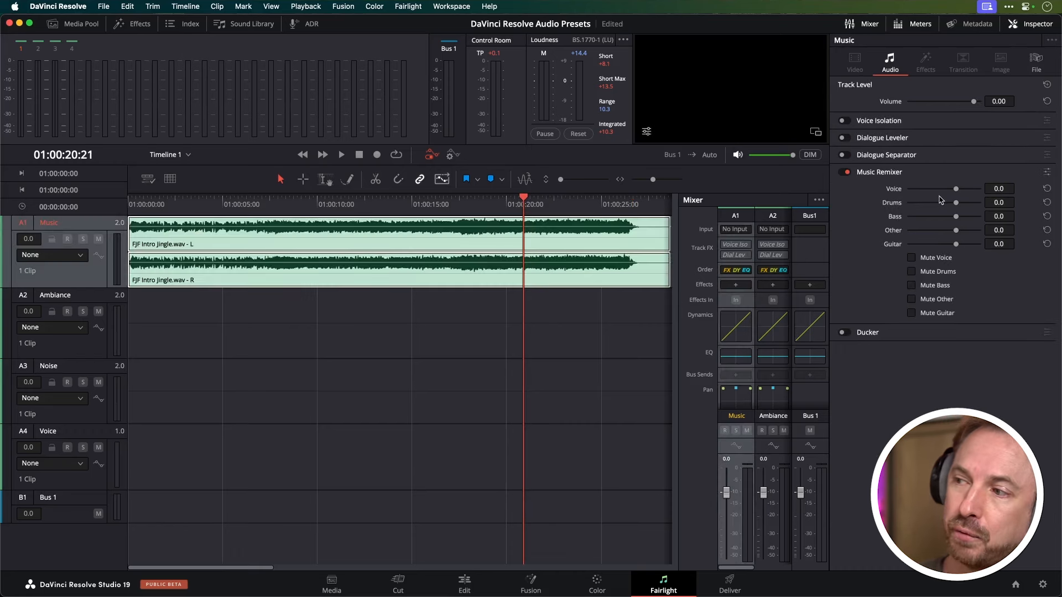
key(space)
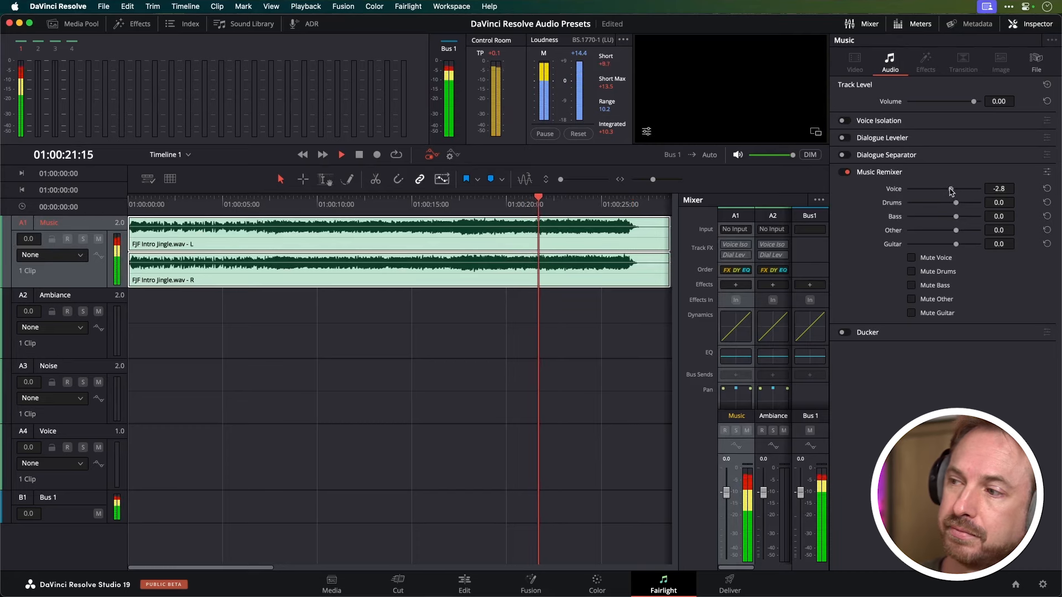
mouse_move(956, 191)
mouse_down()
mouse_move(933, 191)
mouse_move(964, 191)
mouse_up()
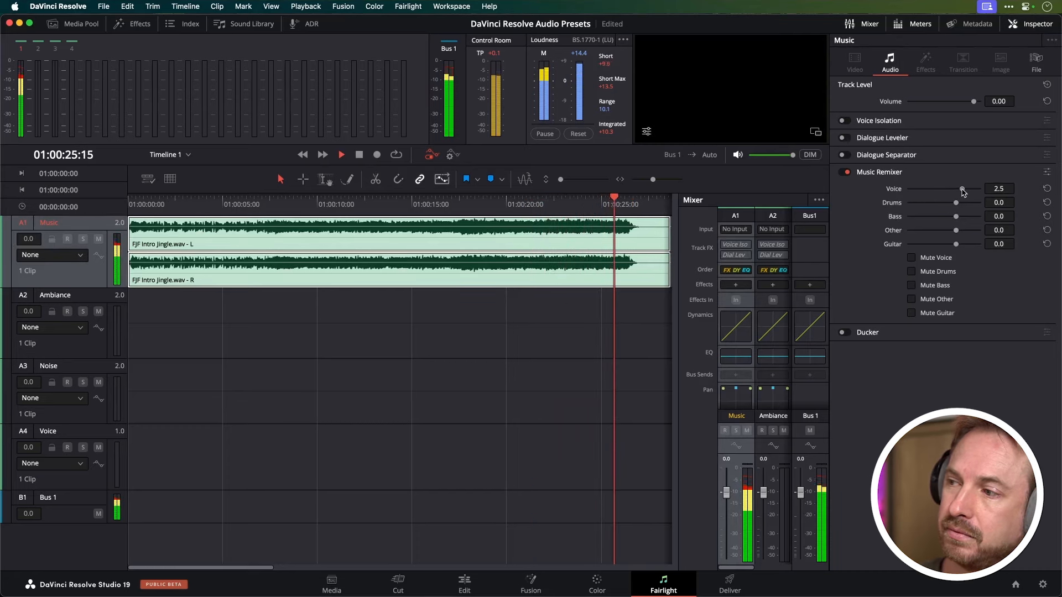
key(space)
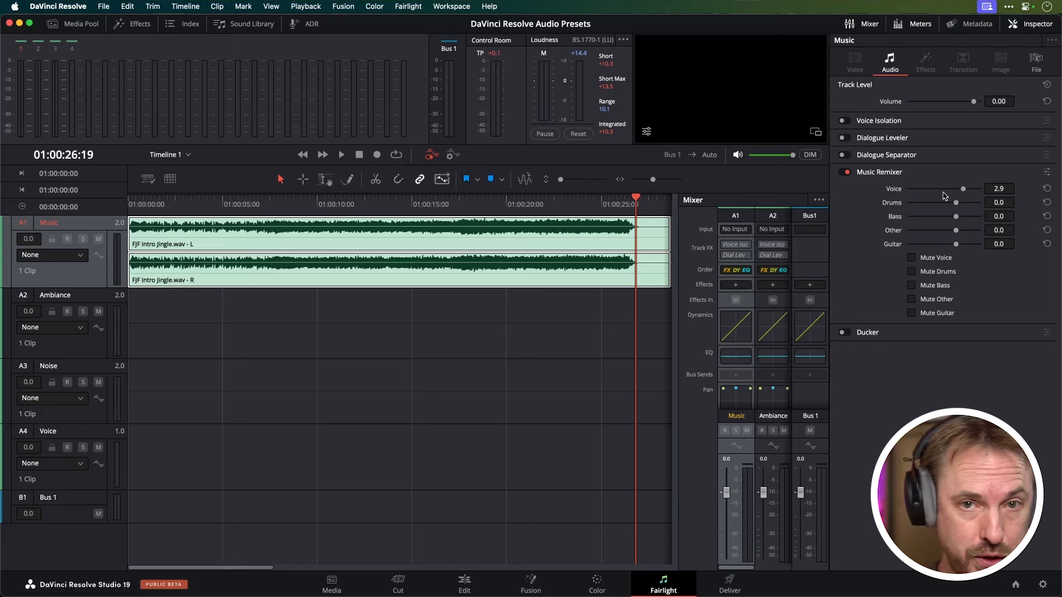
Play the opening of the podcast trailer clip on the Ambiance track.
click(635, 321)
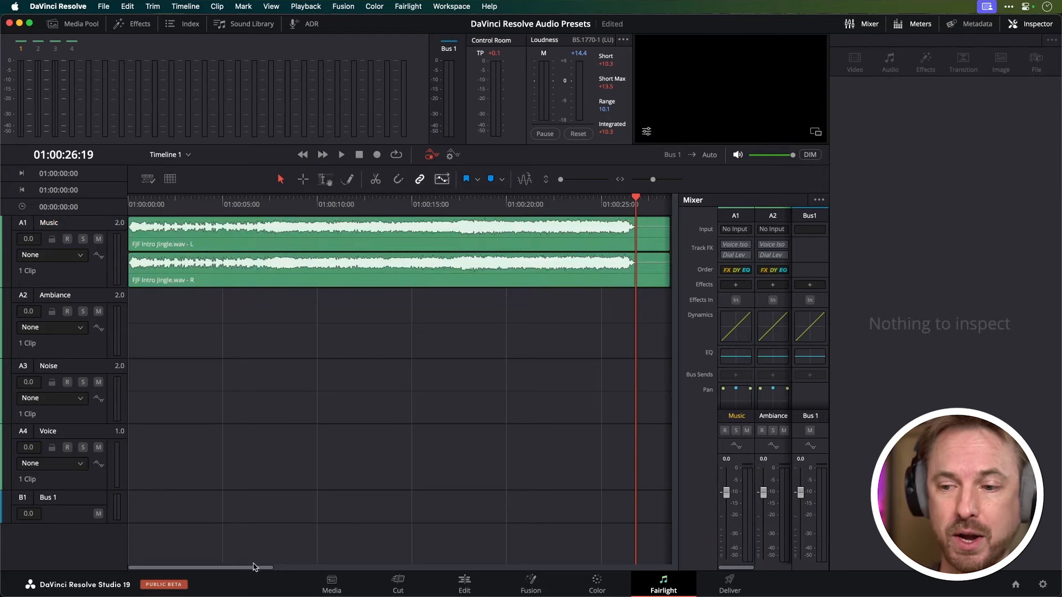
drag(255, 571, 437, 572)
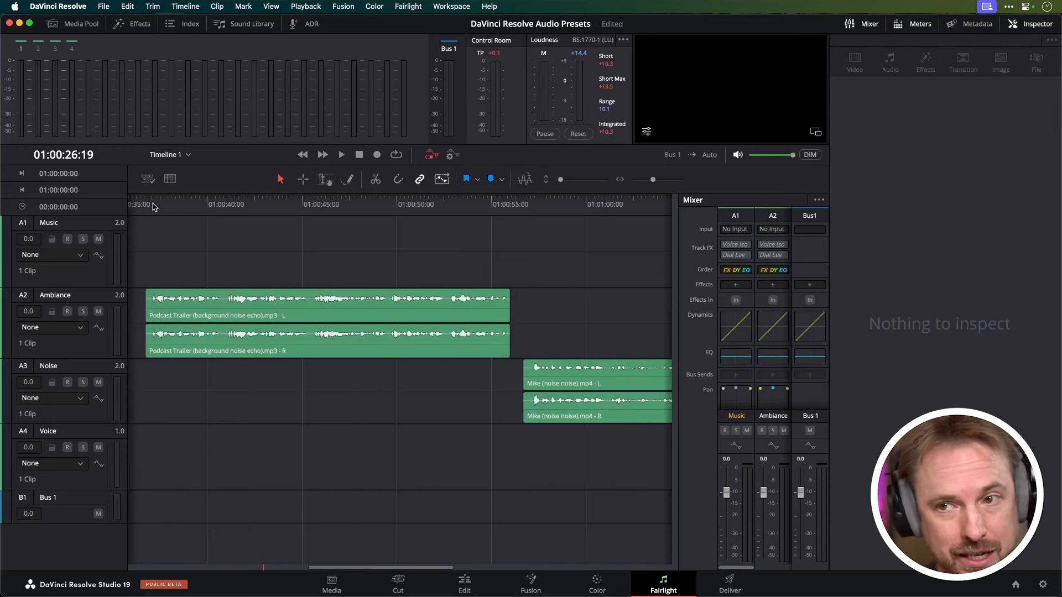
drag(154, 206, 146, 208)
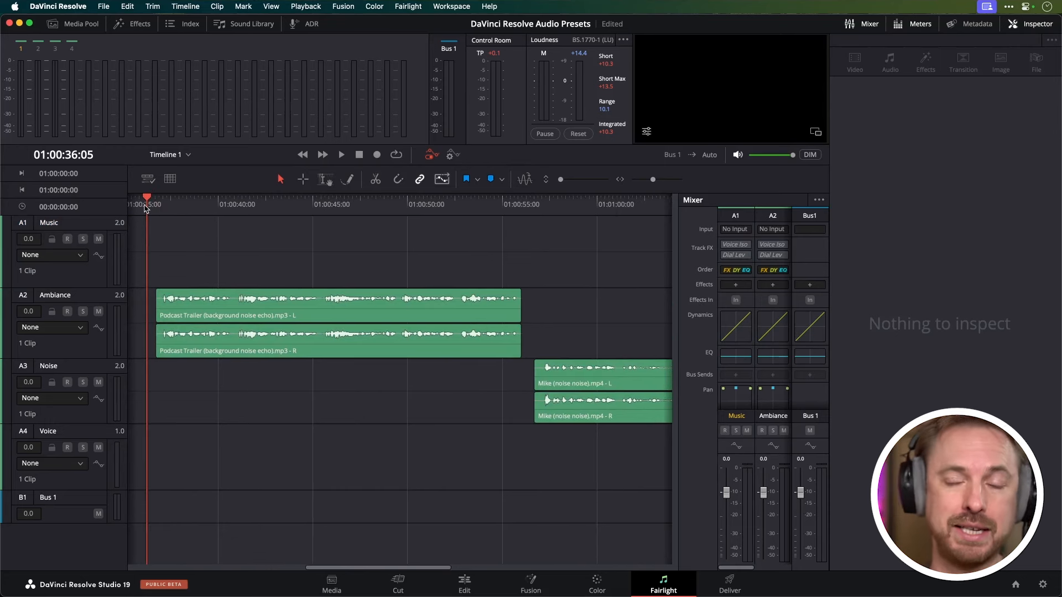
key(space)
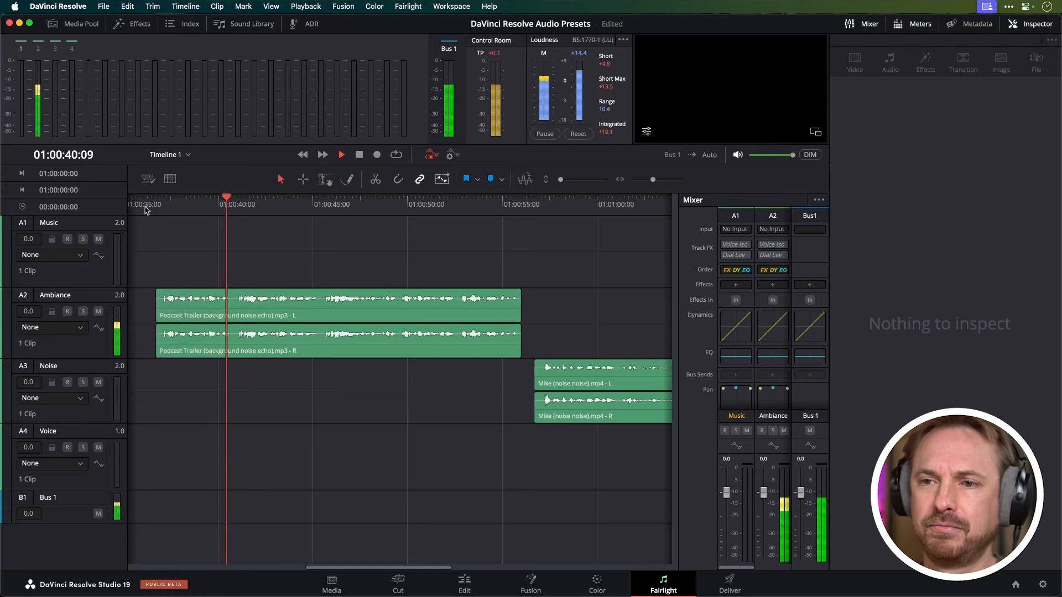
key(space)
Return the playhead to just before the podcast trailer clip and enable Dialogue Separator on the Ambiance track.
click(145, 209)
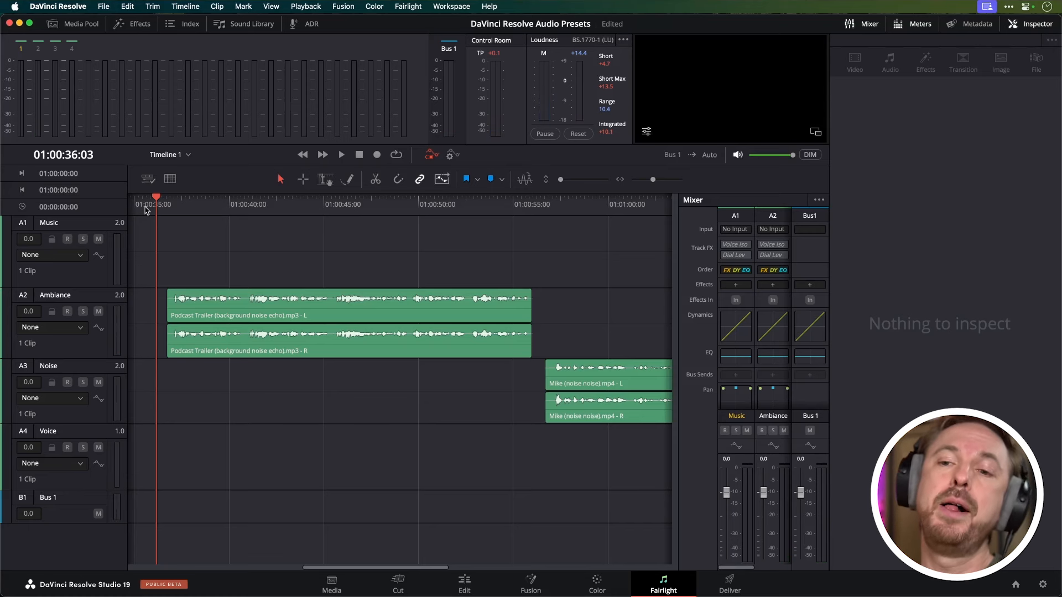
click(6, 324)
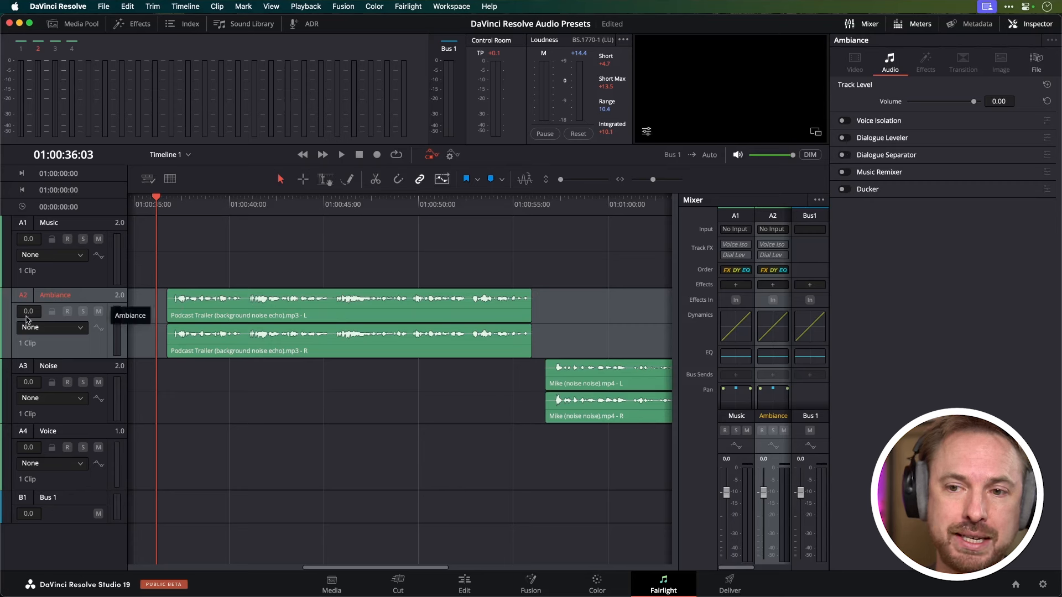
click(843, 155)
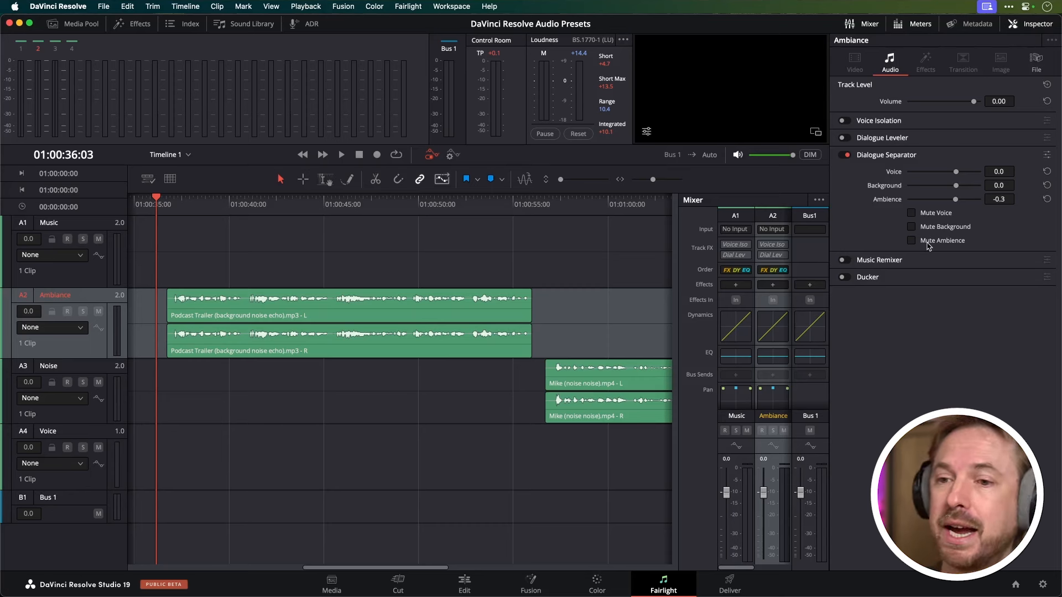
Play the podcast trailer while switching Dialogue Separator's Mute Ambience on and off to compare the sound.
key(space)
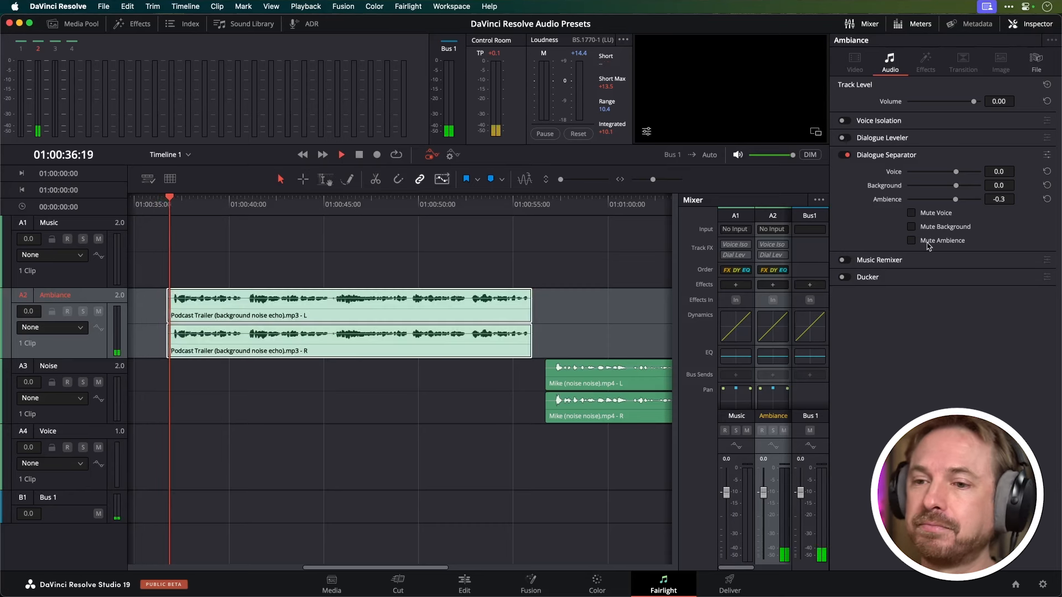
click(911, 241)
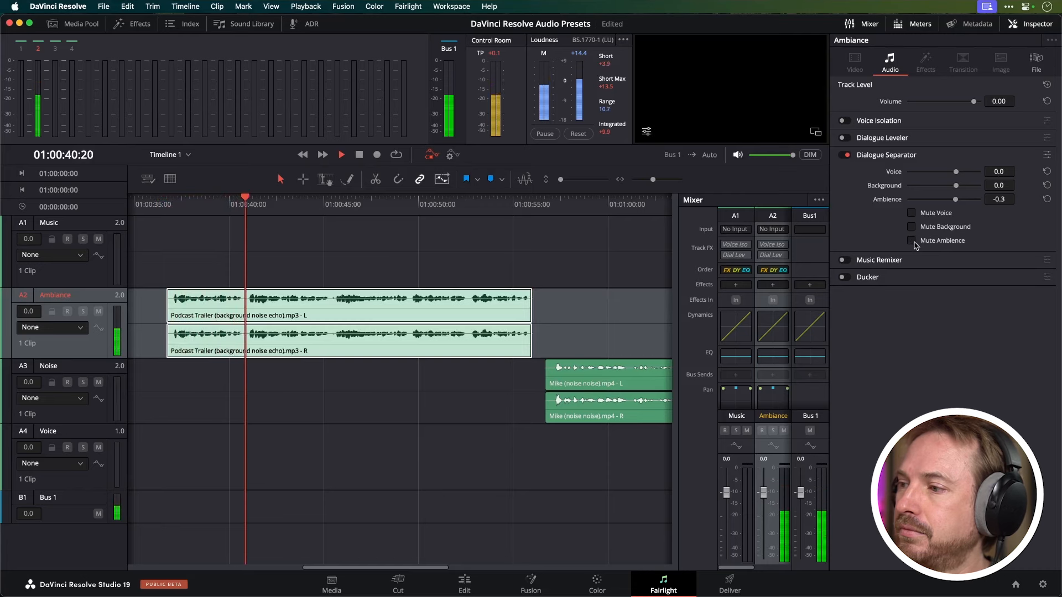
click(911, 241)
click(911, 242)
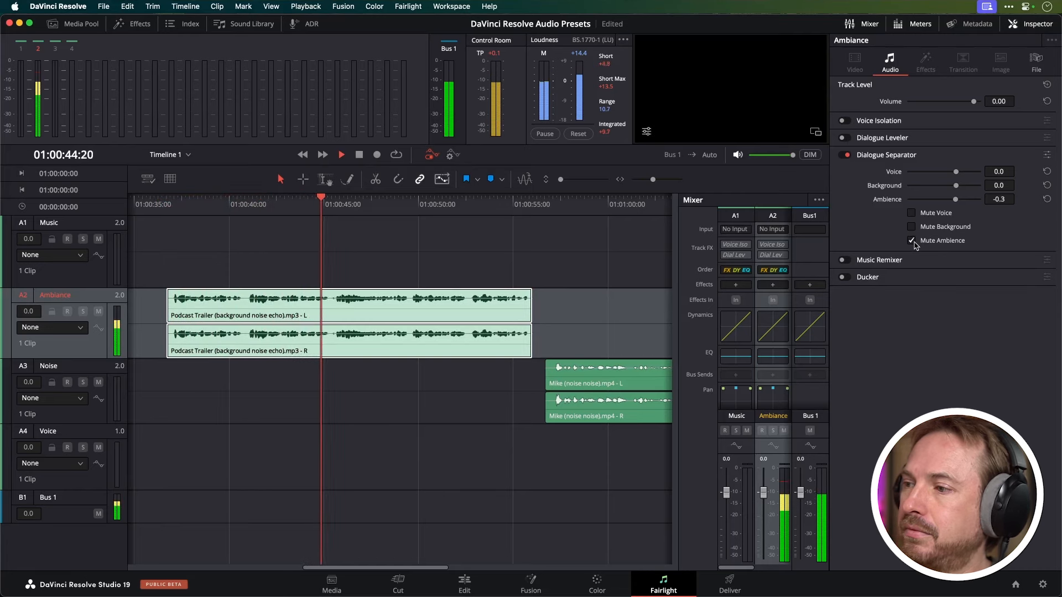
click(913, 244)
key(space)
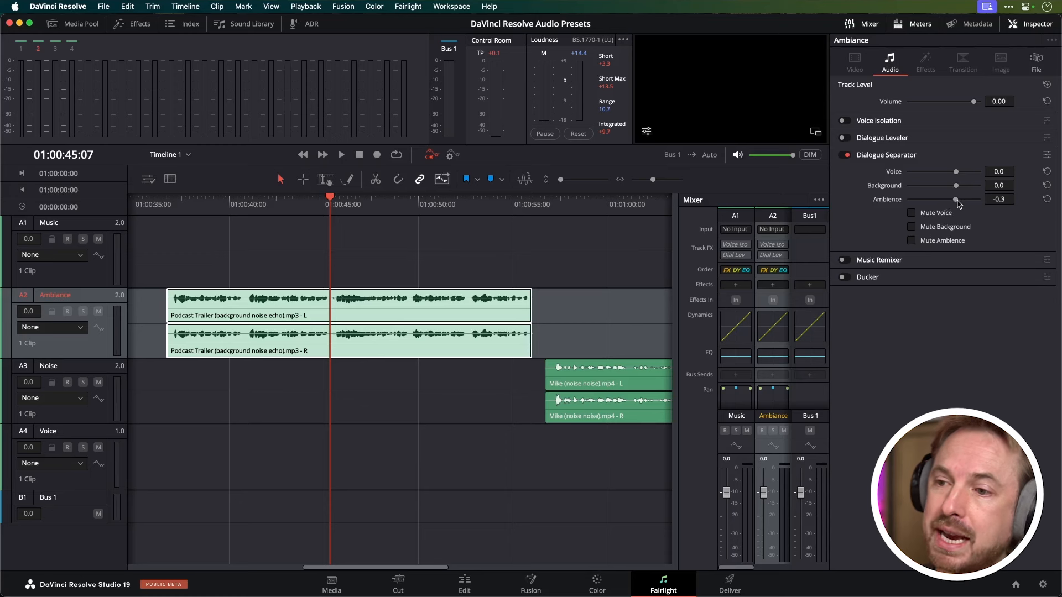
Audition Dialogue Separator's Ambience level lowered to -58.0 and raised to 10.0 while the podcast trailer plays.
key(space)
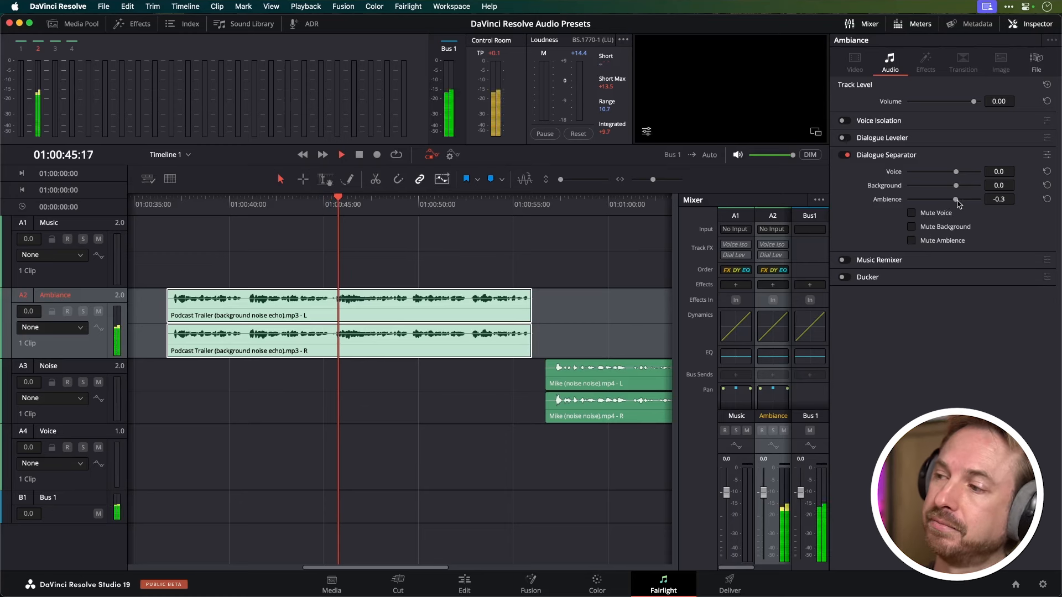
drag(958, 205, 920, 203)
key(space)
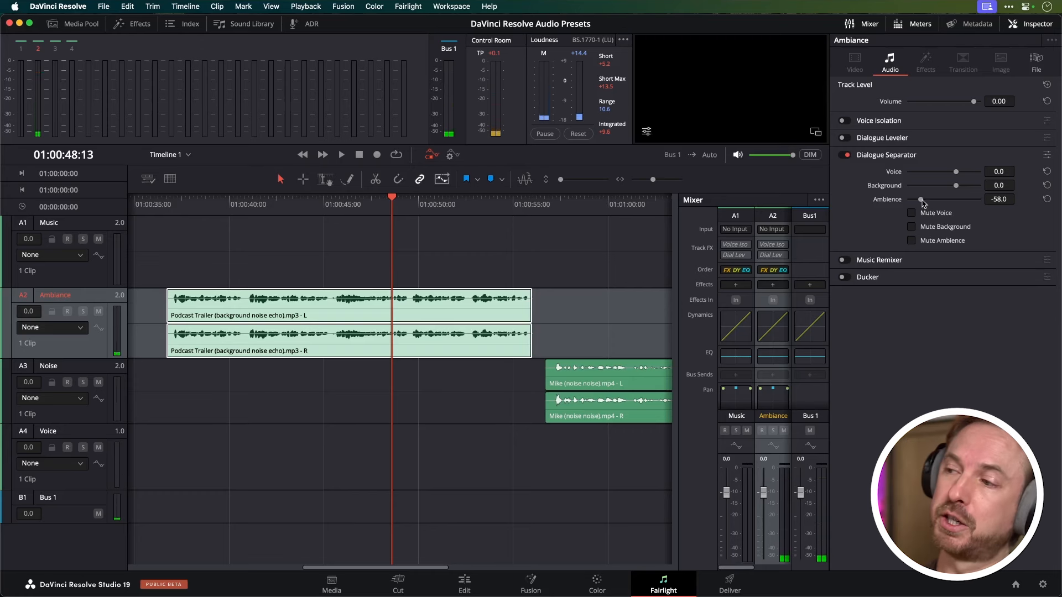
key(space)
drag(923, 203, 982, 208)
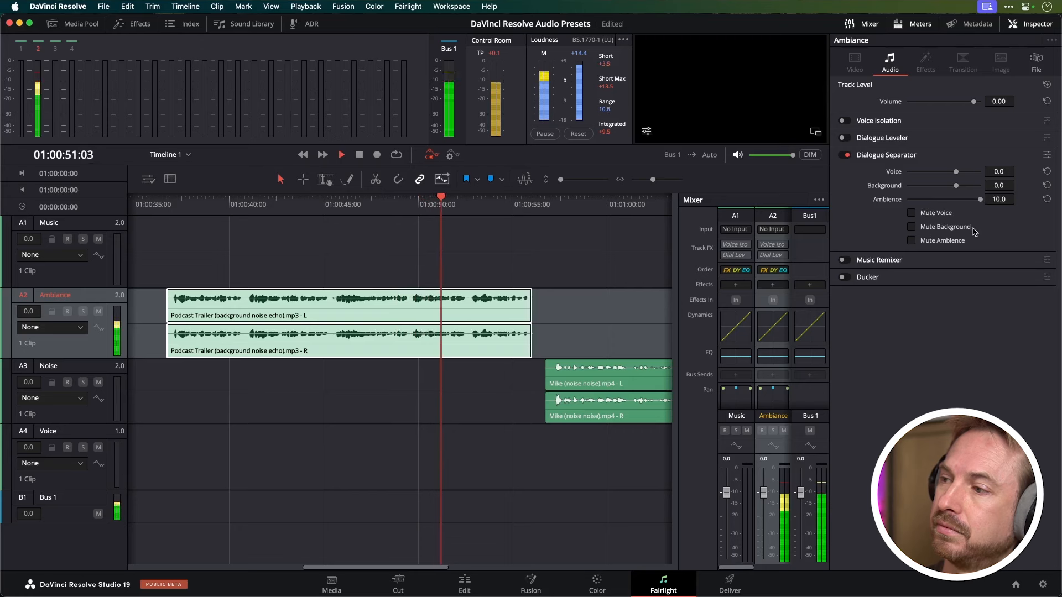
Stop playback, place the playhead just before the Noise track's clip, and enable Dialogue Separator on the Noise track.
key(space)
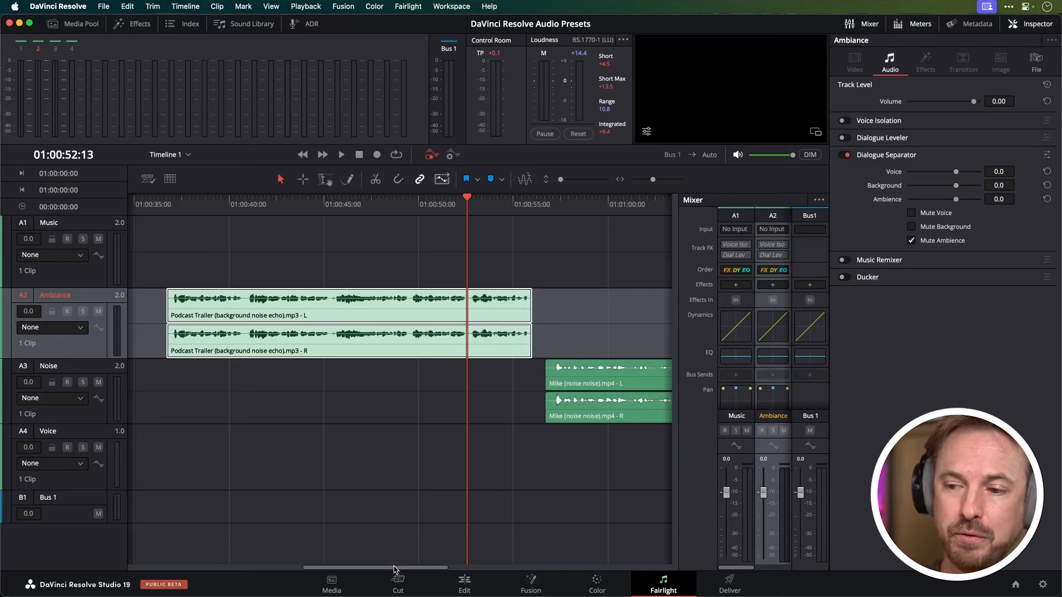
drag(394, 570, 455, 520)
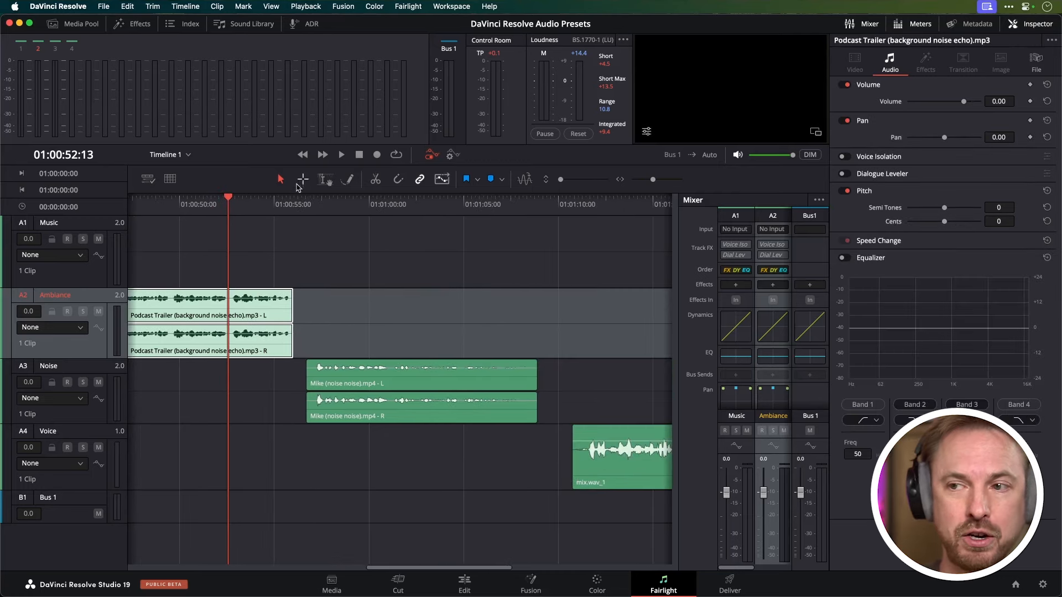
click(298, 207)
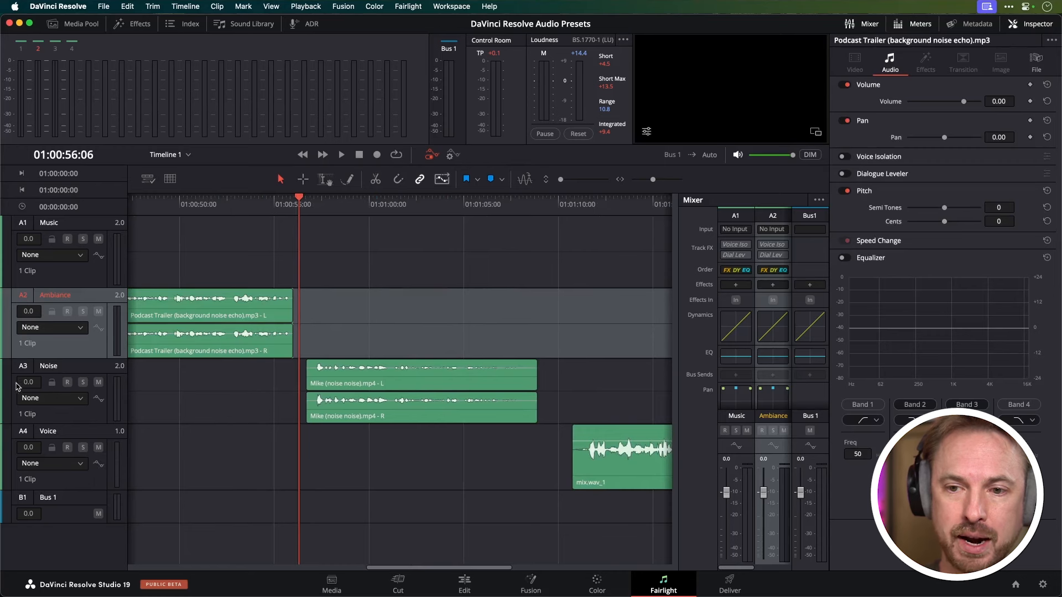
click(87, 408)
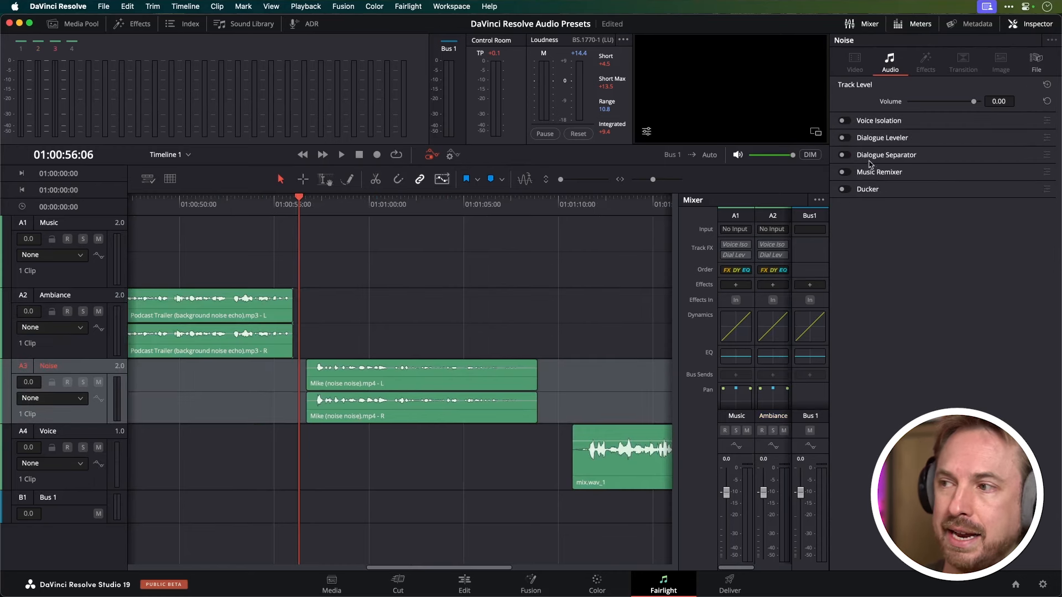
click(846, 156)
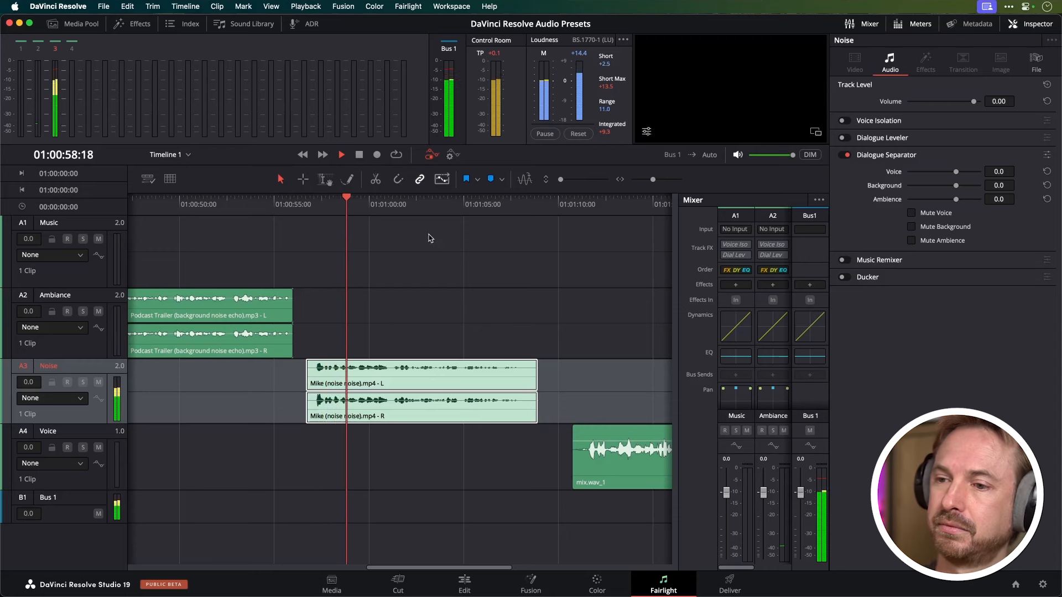
Replay the Noise track's clip from its start while switching Dialogue Separator's Mute Background on and off to compare the sound.
click(306, 203)
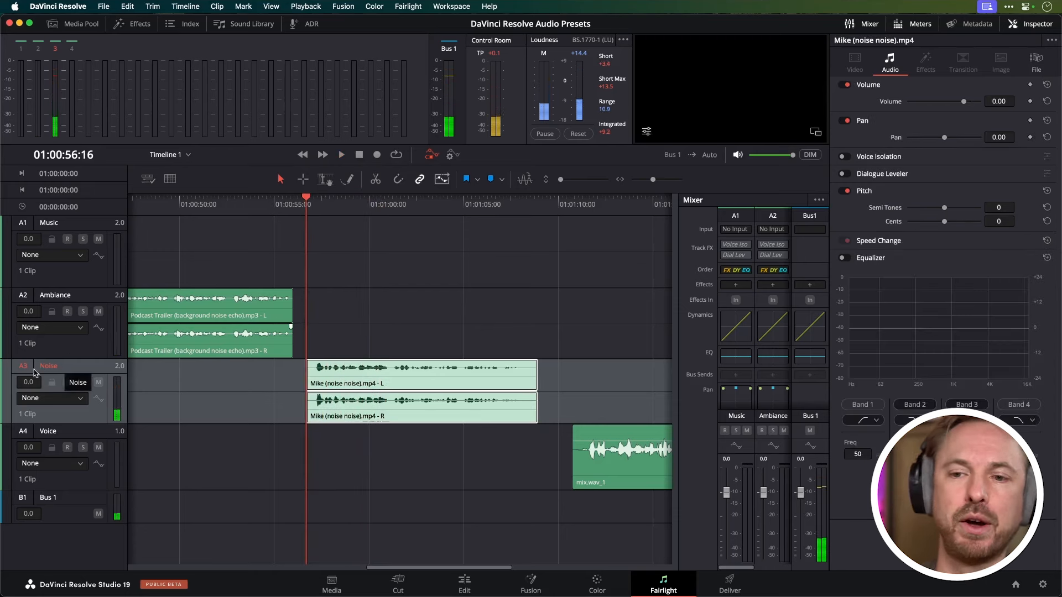
click(7, 384)
click(7, 383)
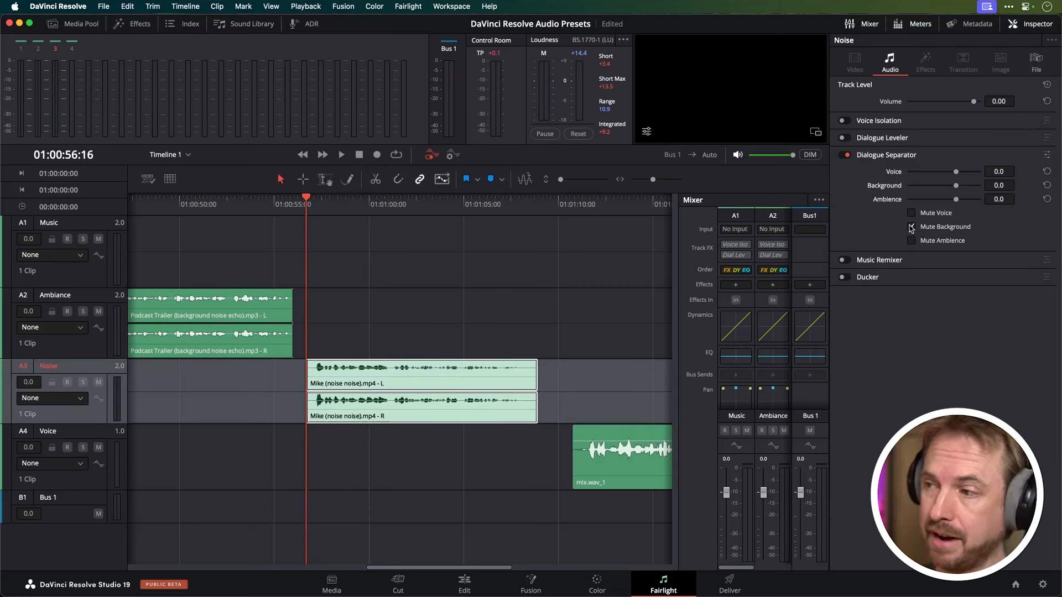
key(space)
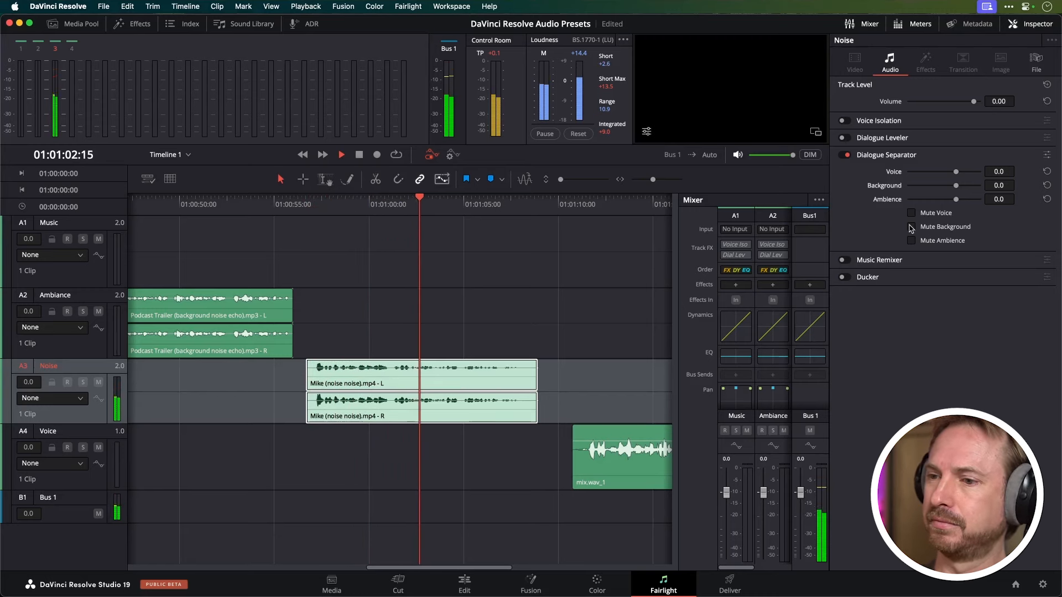
key(space)
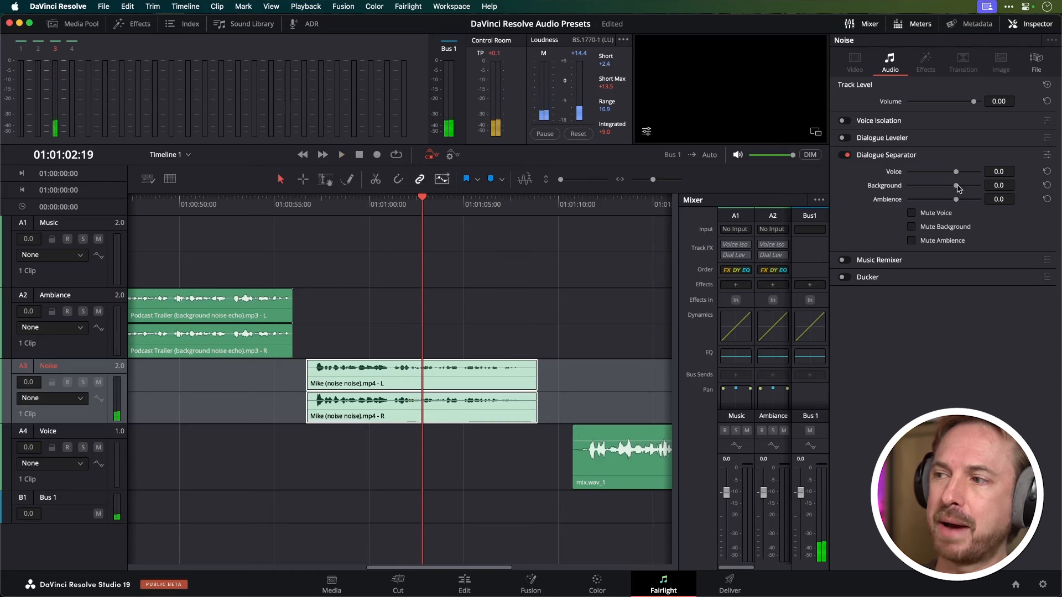
Resume playback of the noise clip and raise Dialogue Separator's Background level to 10.0.
key(space)
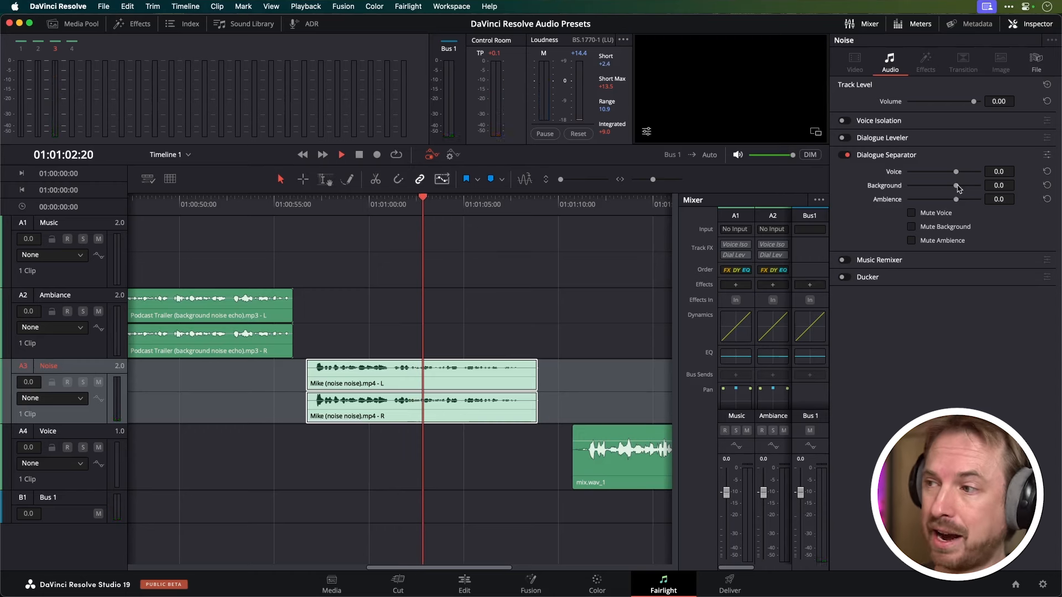
drag(958, 189, 979, 186)
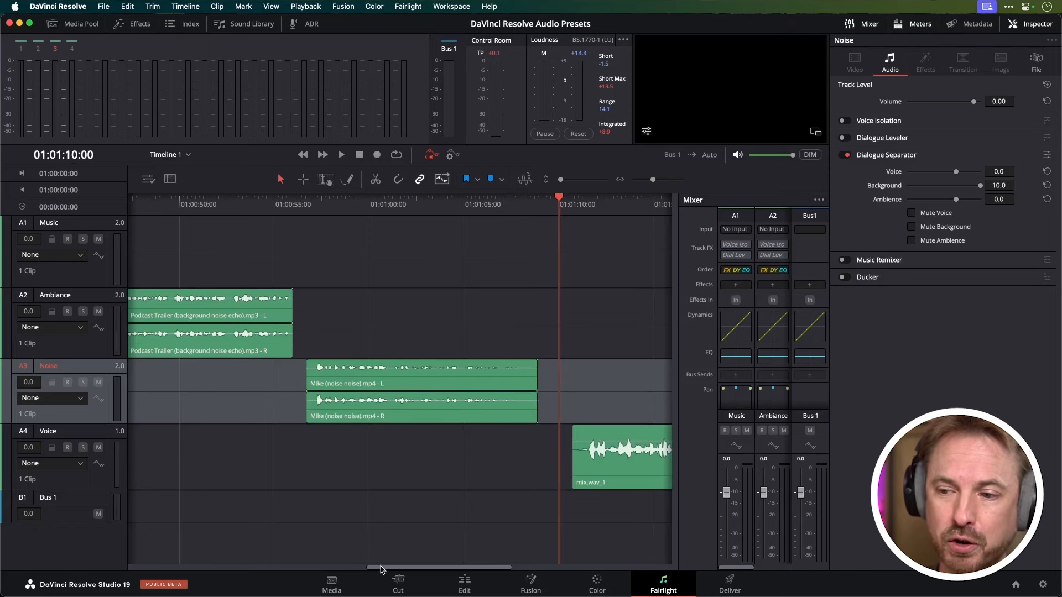
Enable Dialogue Separator on the Voice track and play the opening of its mix.wav clip.
drag(380, 569, 450, 572)
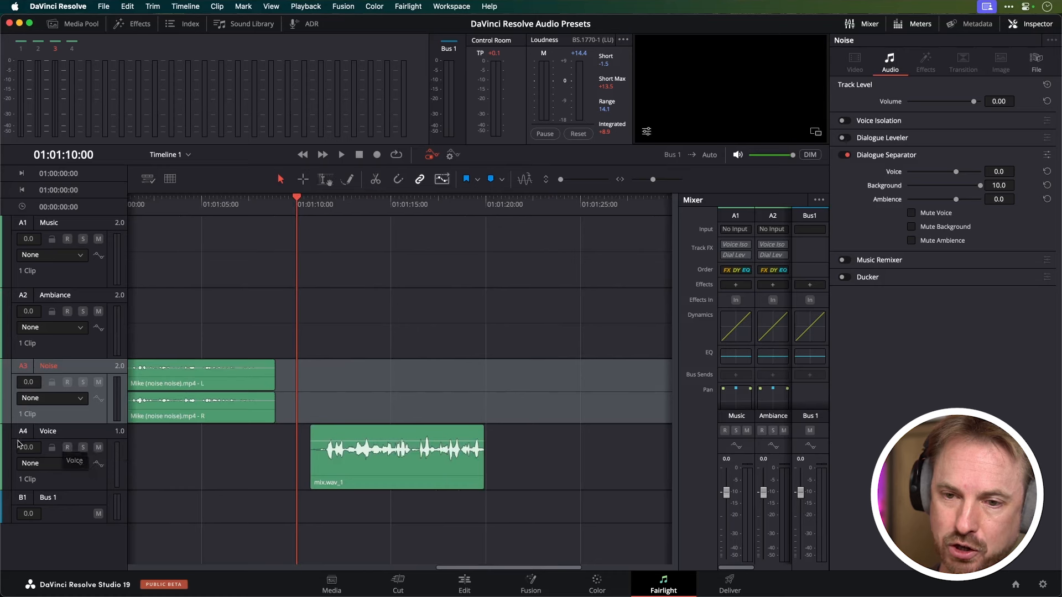
click(37, 452)
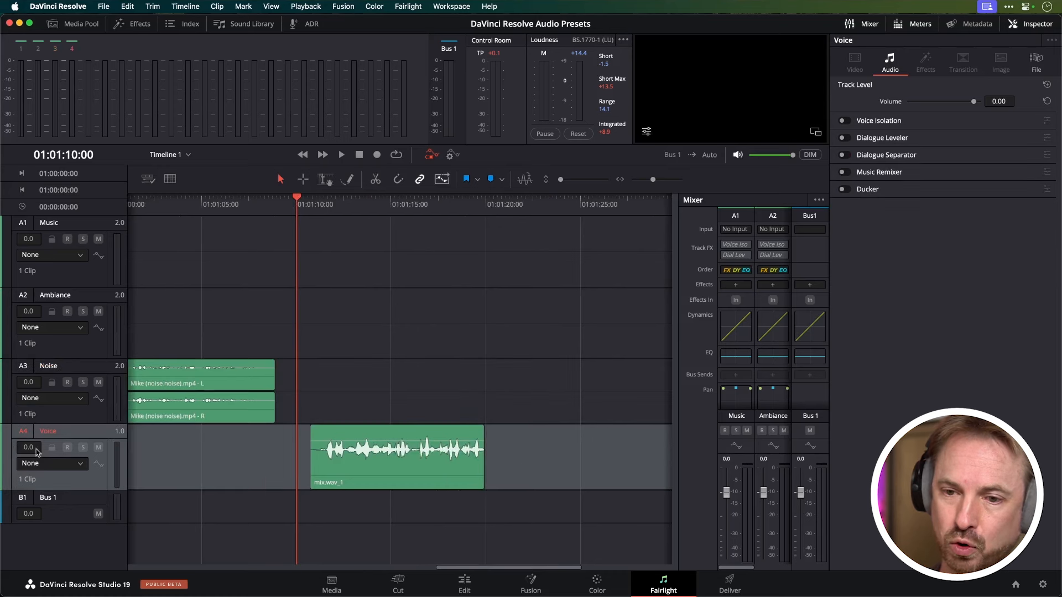
click(843, 155)
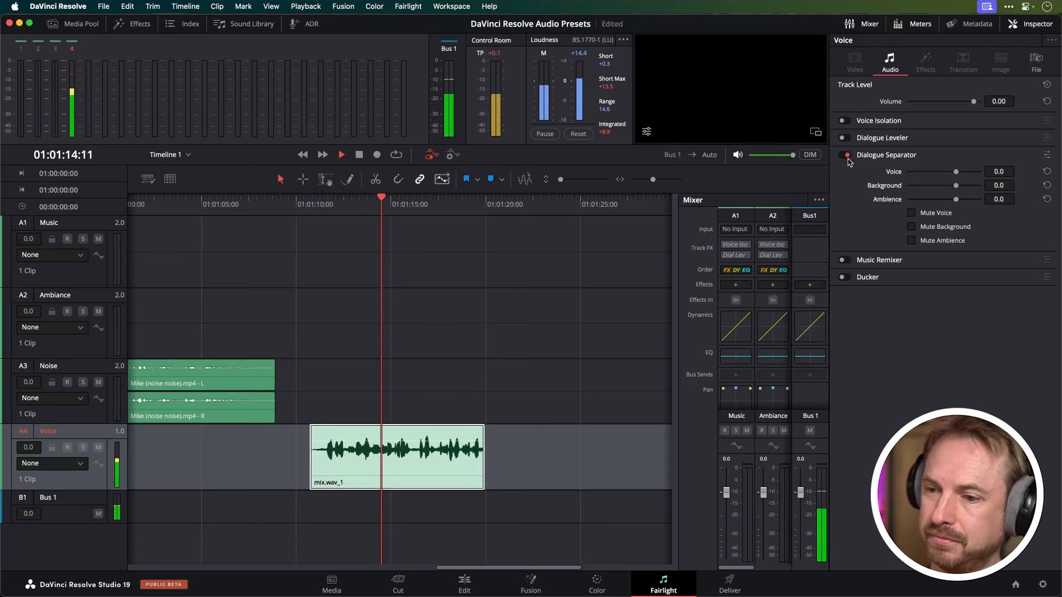
key(space)
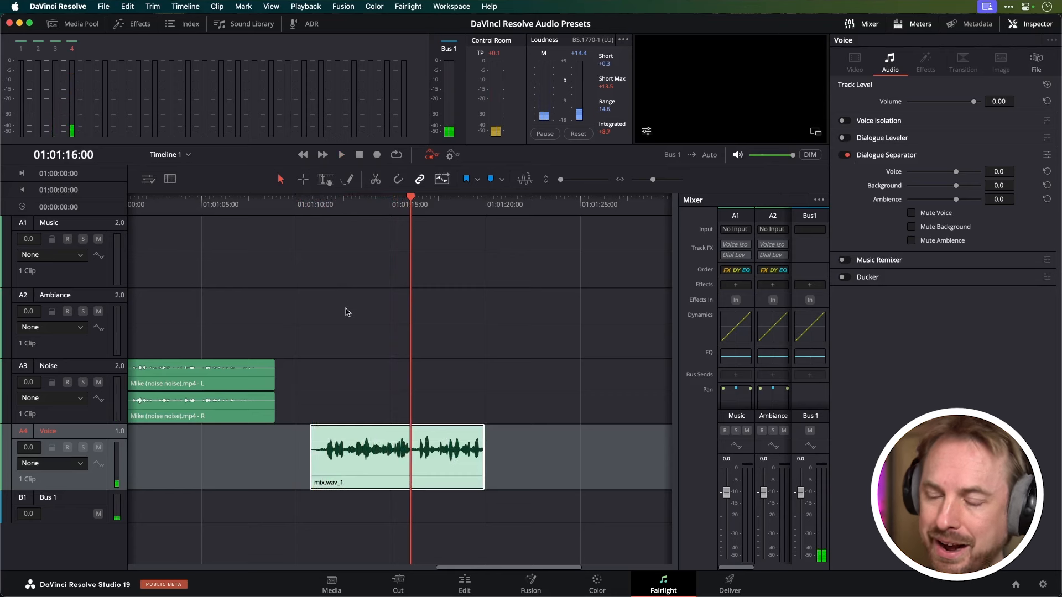
Play the mix.wav clip from just before its start with Dialogue Separator's Mute Voice turned on.
click(298, 210)
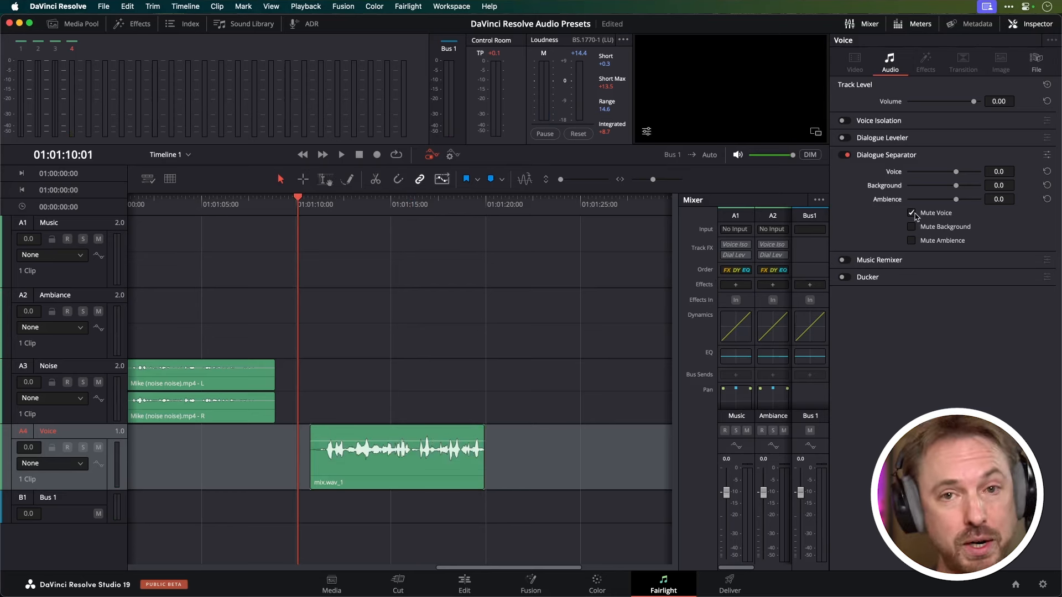
key(space)
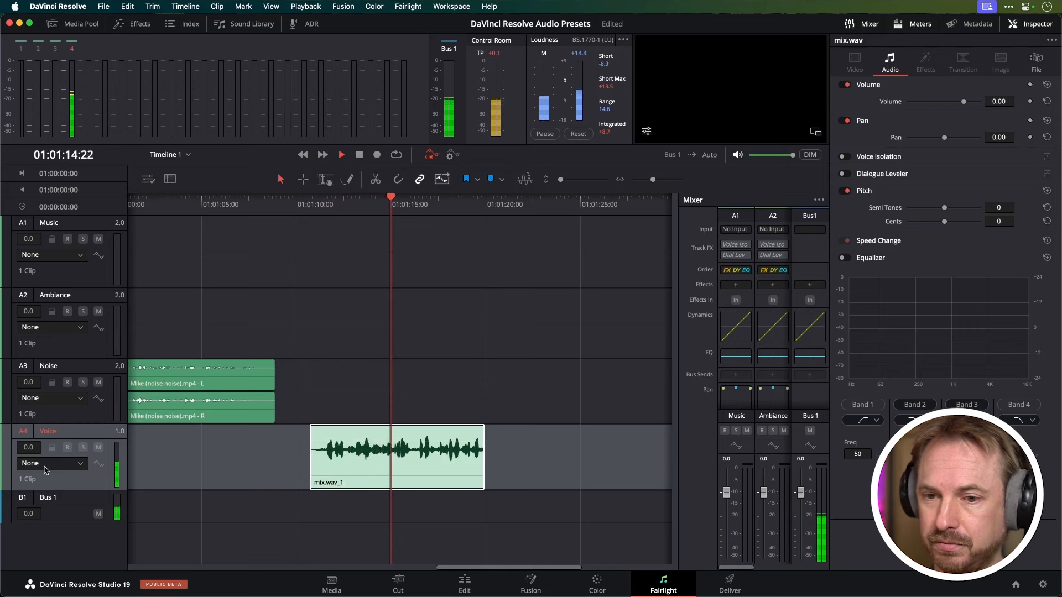
key(space)
click(4, 470)
click(219, 460)
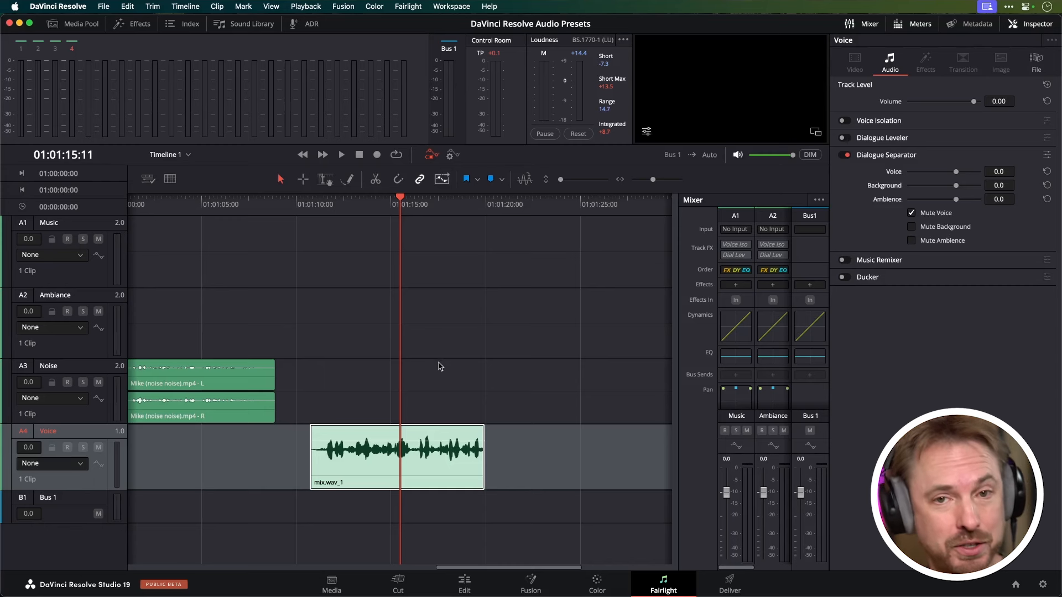
Turn off Mute Voice and replay the mix.wav clip with Dialogue Separator's Voice lowered to -22.8 and Background raised to 10.0.
click(306, 214)
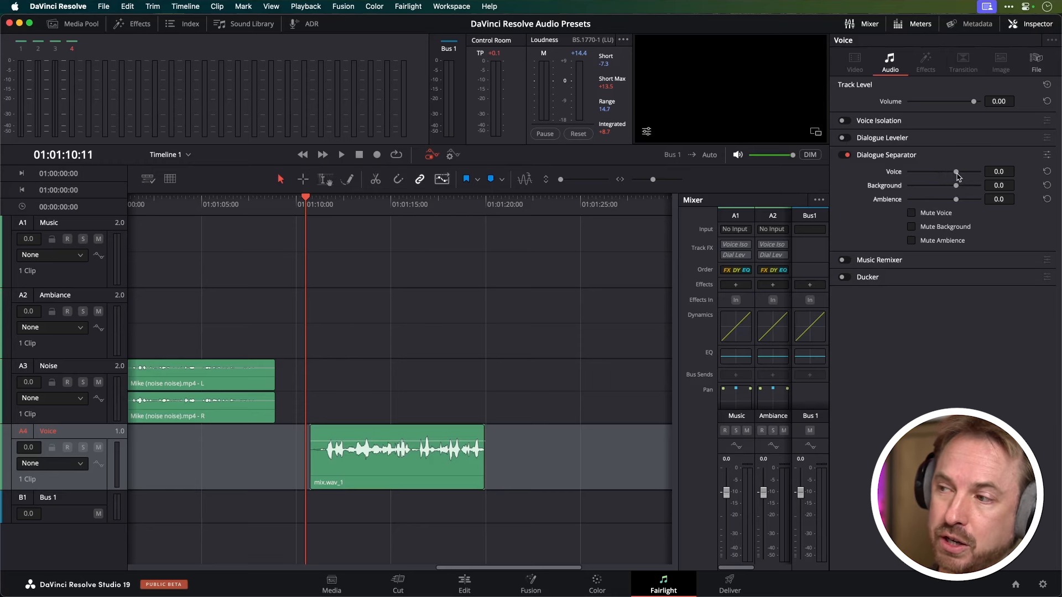
key(space)
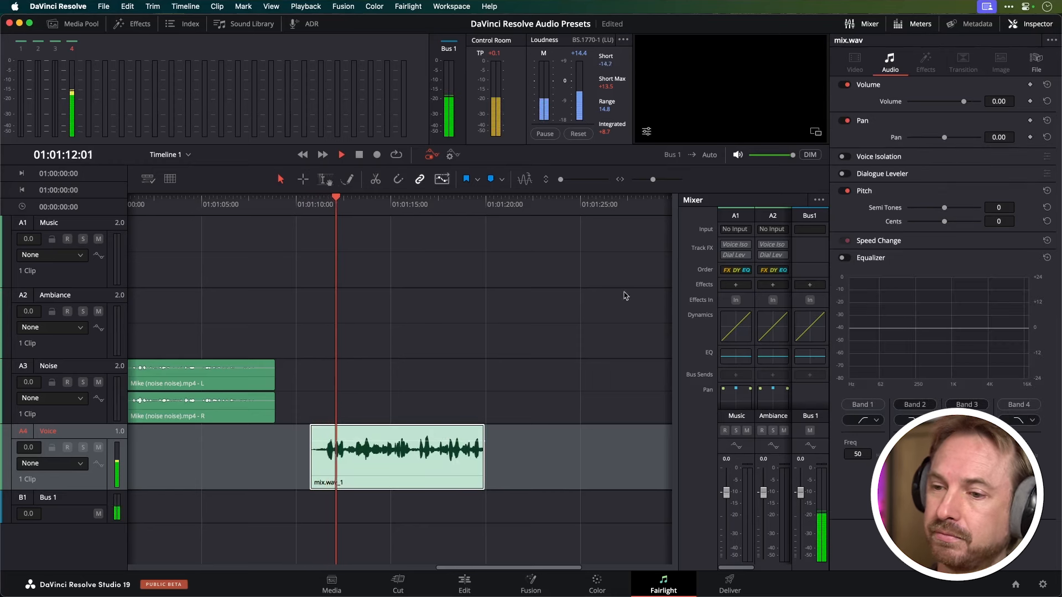
key(space)
click(7, 452)
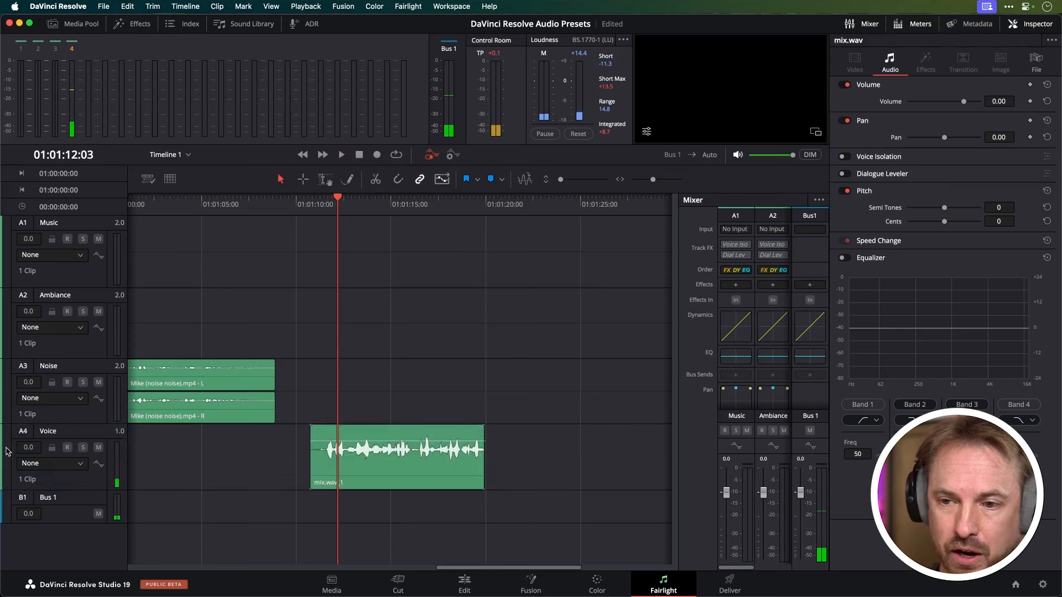
click(15, 459)
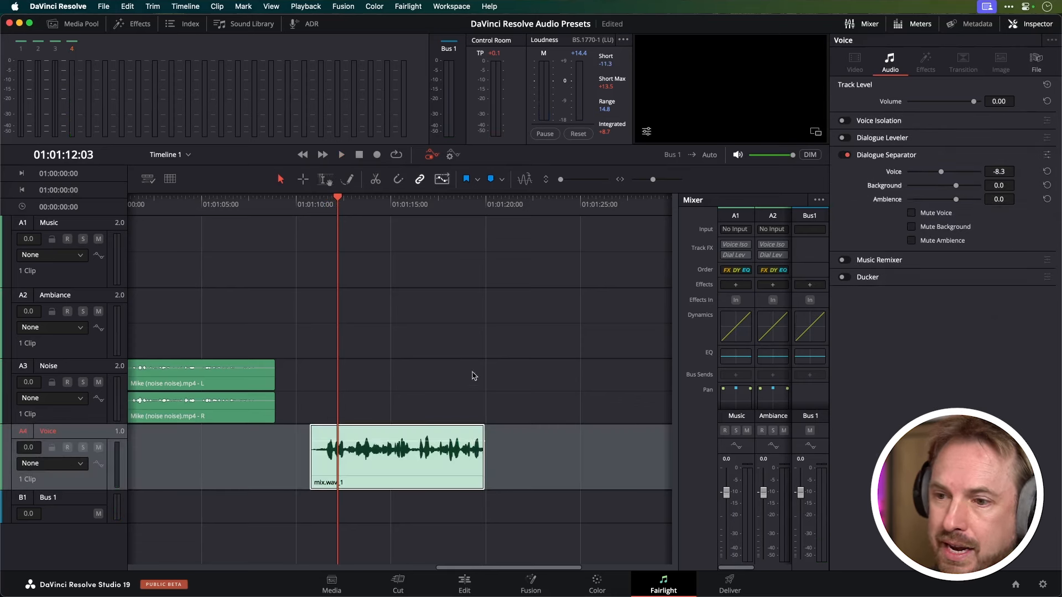
key(space)
drag(940, 172, 979, 185)
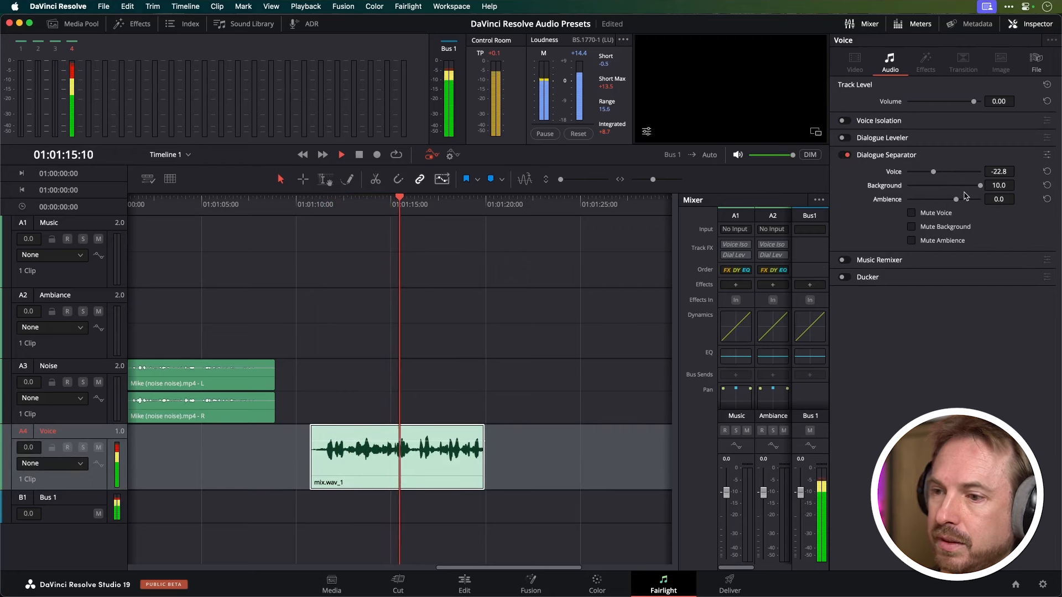